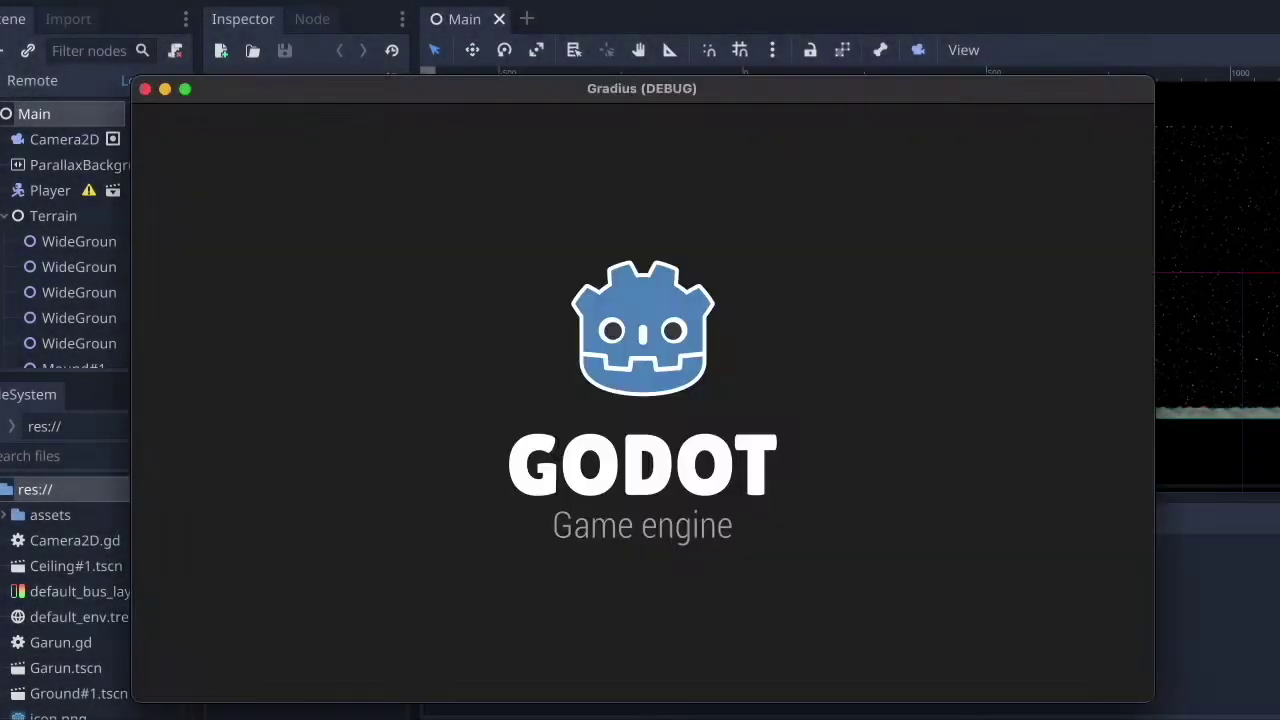
Step: Test the ship's movement in all directions and its shots in the running Gradius game
{"action": "key", "text": "Left"}
{"action": "key", "text": "Up"}
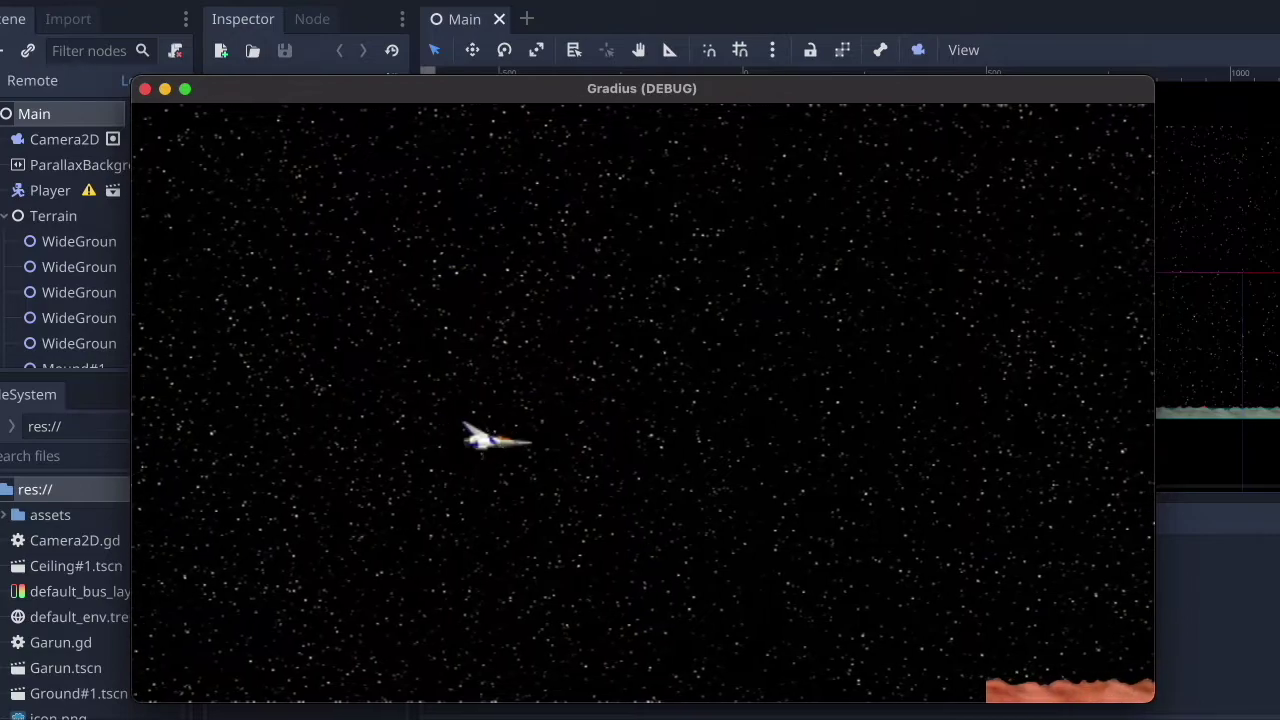
{"action": "key", "text": "Right"}
{"action": "key", "text": "Left"}
{"action": "key", "text": "space"}
{"action": "key", "text": "space"}
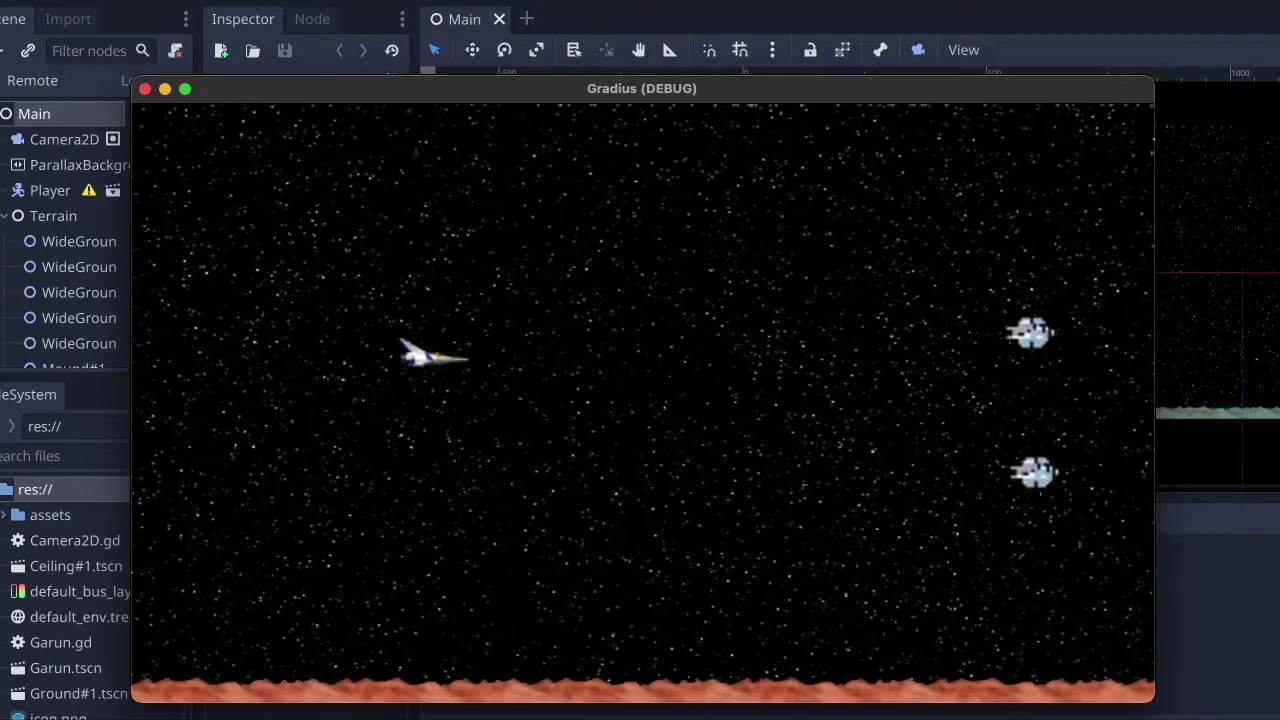
Step: Steer the ship around the approaching Garun and Jumper enemies and shoot at them
{"action": "key", "text": "Left"}
{"action": "key", "text": "Down"}
{"action": "key", "text": "space"}
{"action": "key", "text": "space"}
{"action": "key", "text": "space"}
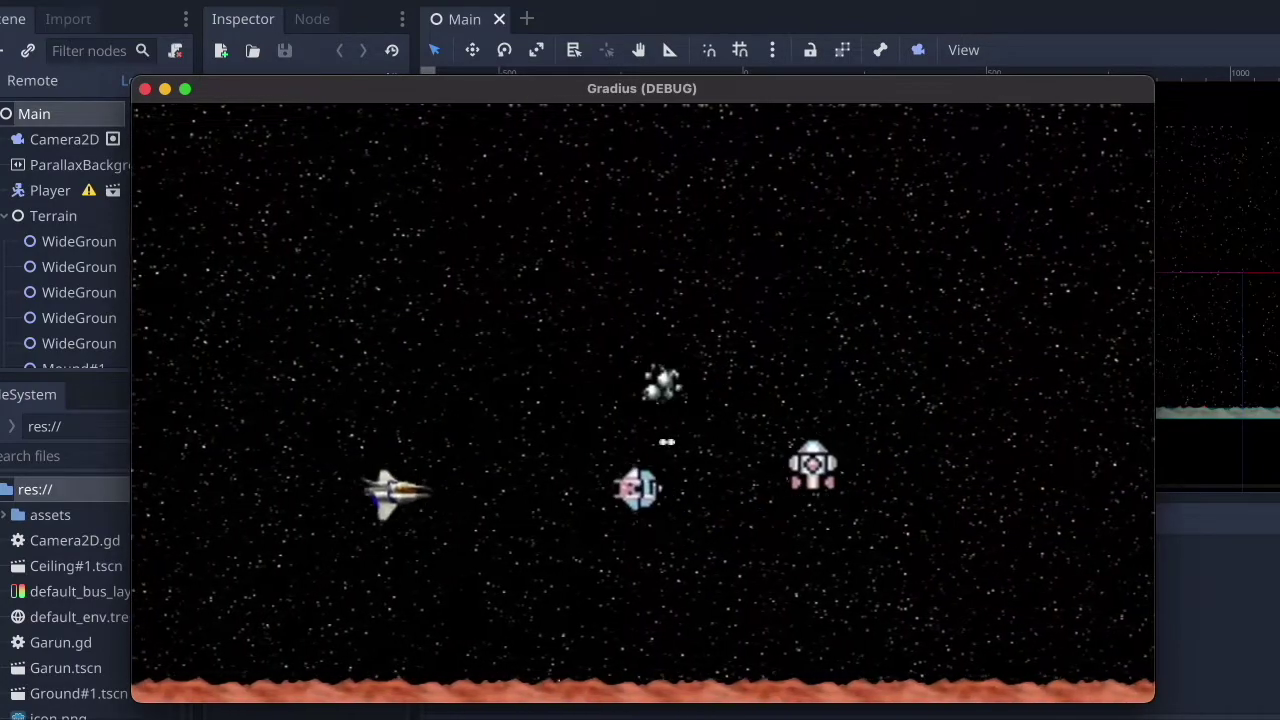
{"action": "key", "text": "Up"}
{"action": "key", "text": "space"}
{"action": "key", "text": "Left"}
{"action": "key", "text": "Down"}
{"action": "key", "text": "space"}
{"action": "key", "text": "Up"}
{"action": "key", "text": "Right"}
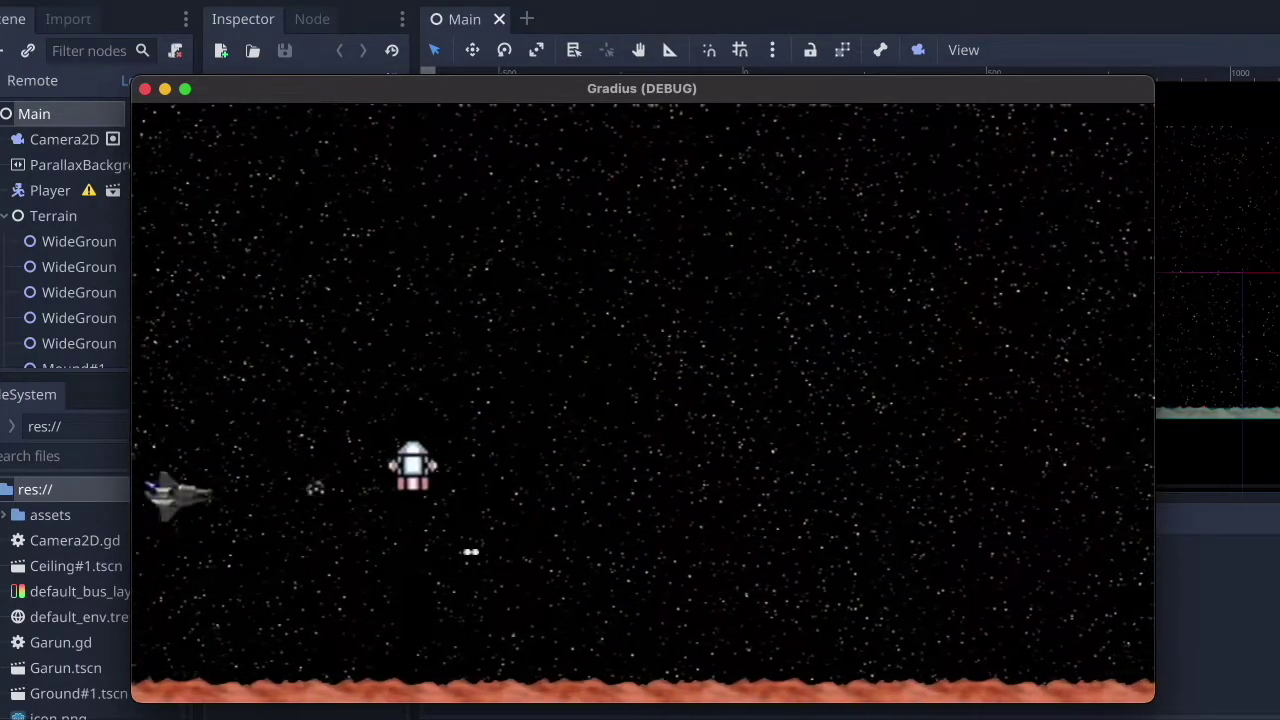
{"action": "key", "text": "space"}
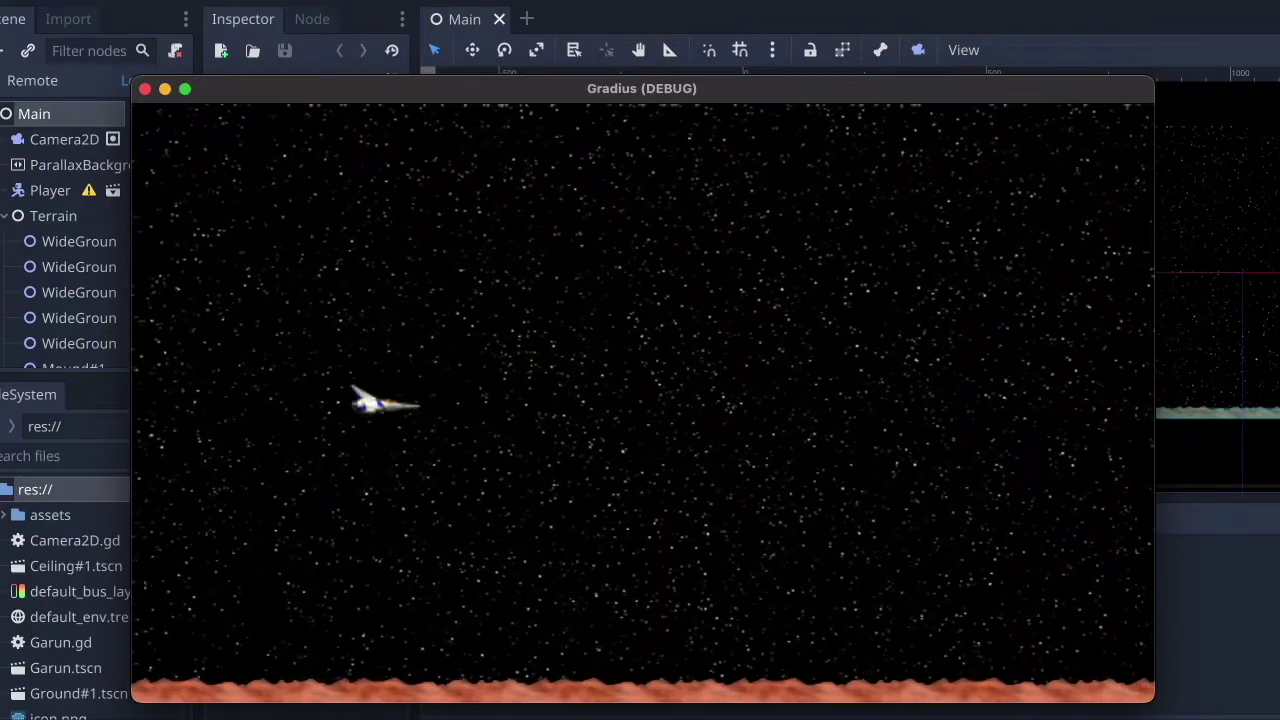
Step: Close the running game and set the Main node's Start Pos to 0
{"action": "left_click", "coordinate": [146, 91]}
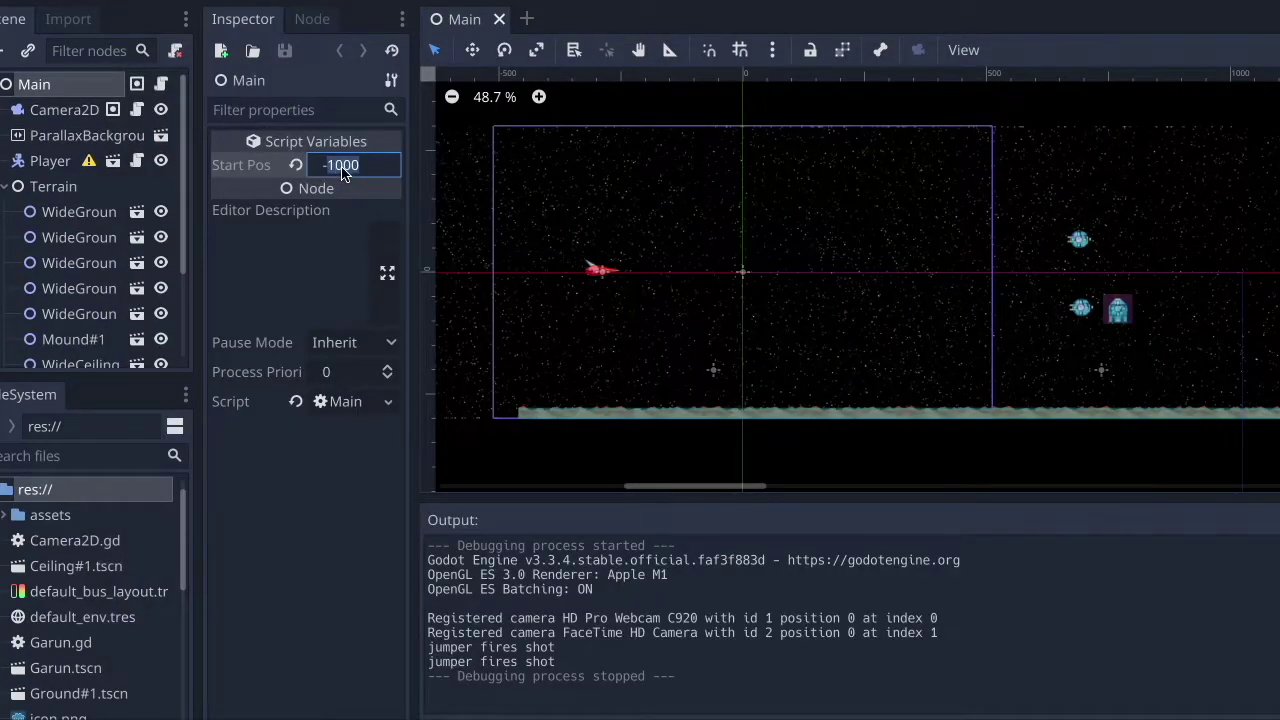
{"action": "key", "text": "Return"}
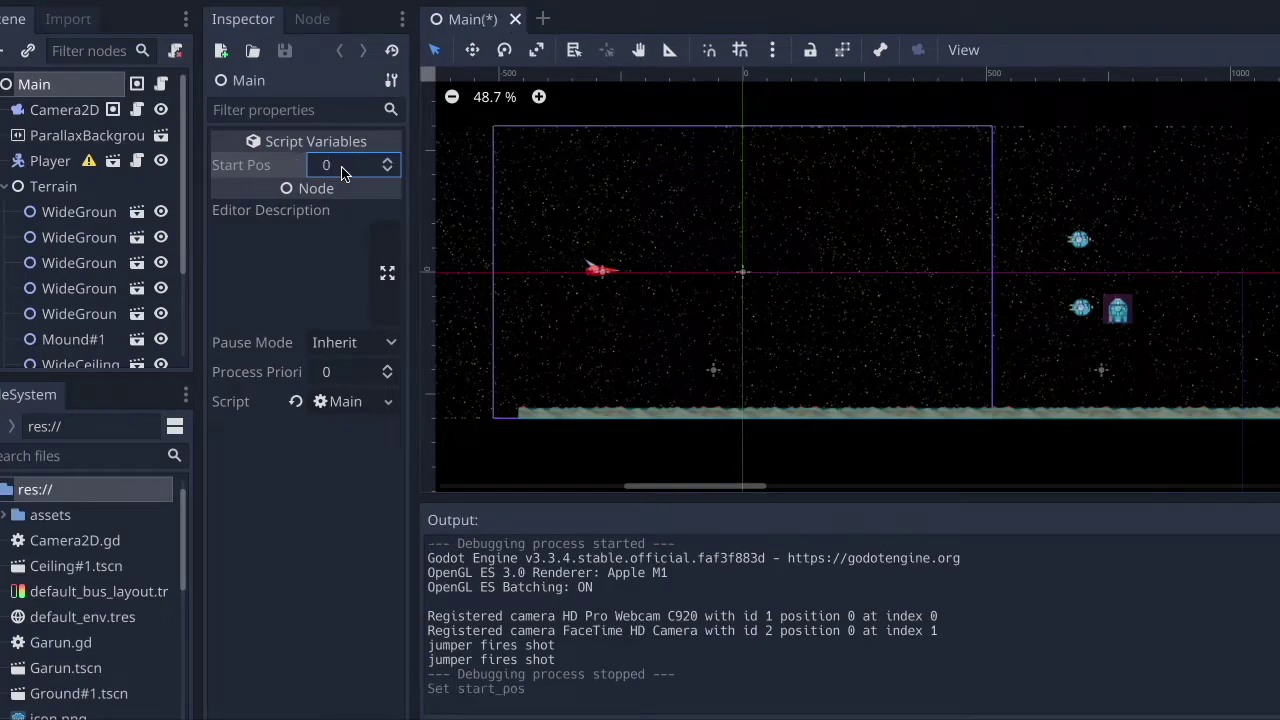
Step: Run the project and manoeuvre the ship towards the first enemy wave while firing
{"action": "left_click", "coordinate": [1198, 0]}
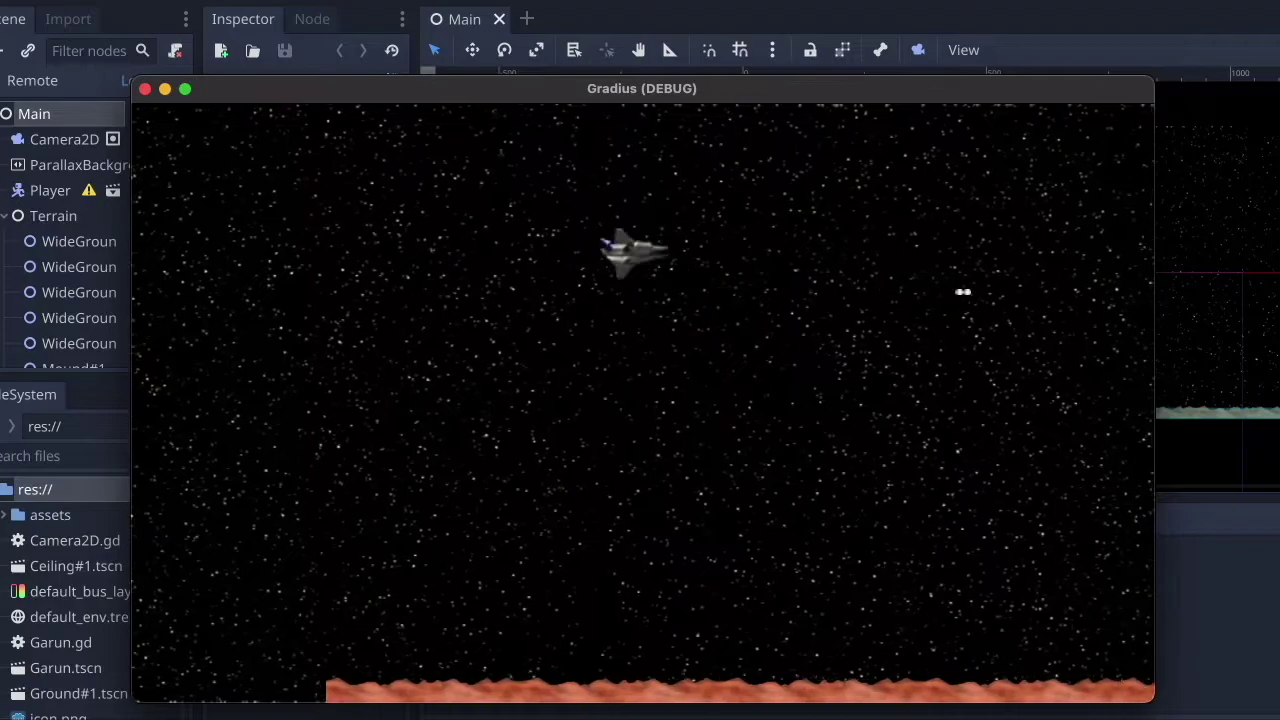
{"action": "key", "text": "Left"}
{"action": "key", "text": "Down"}
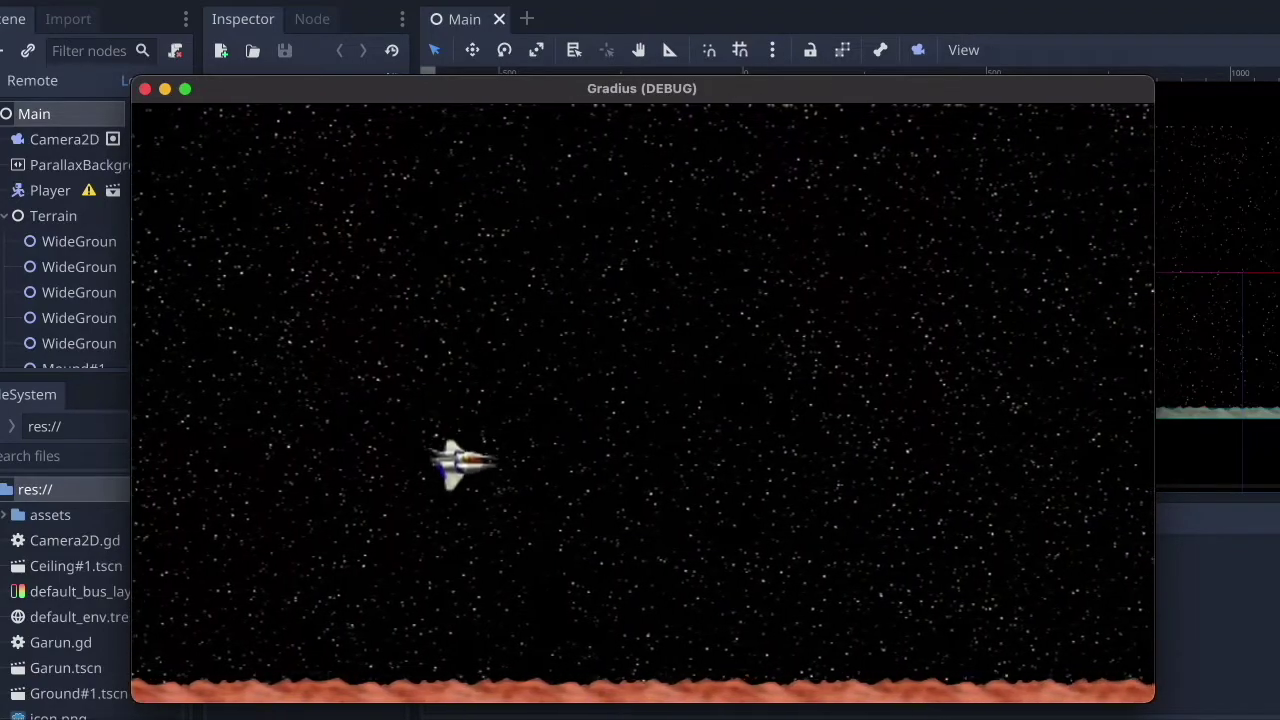
{"action": "key", "text": "Left"}
{"action": "key", "text": "Up"}
{"action": "key", "text": "Right"}
{"action": "key", "text": "Up"}
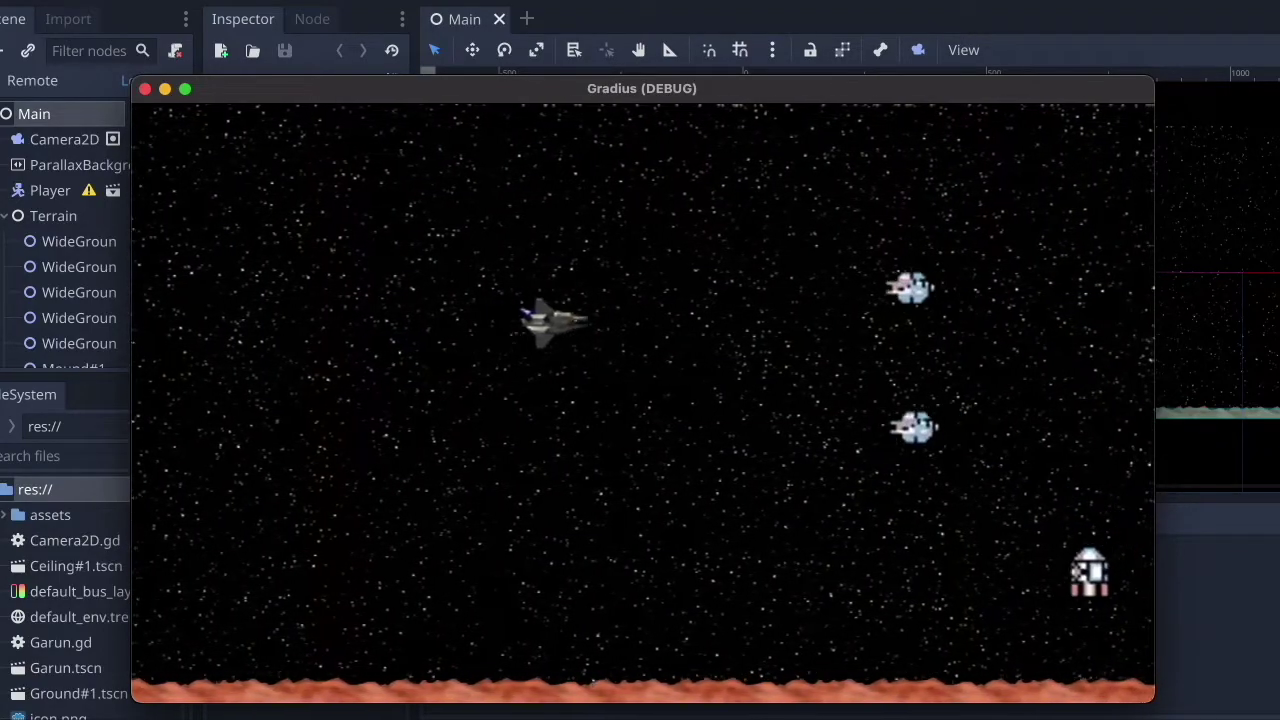
{"action": "key", "text": "space"}
{"action": "key", "text": "Left"}
{"action": "key", "text": "Down"}
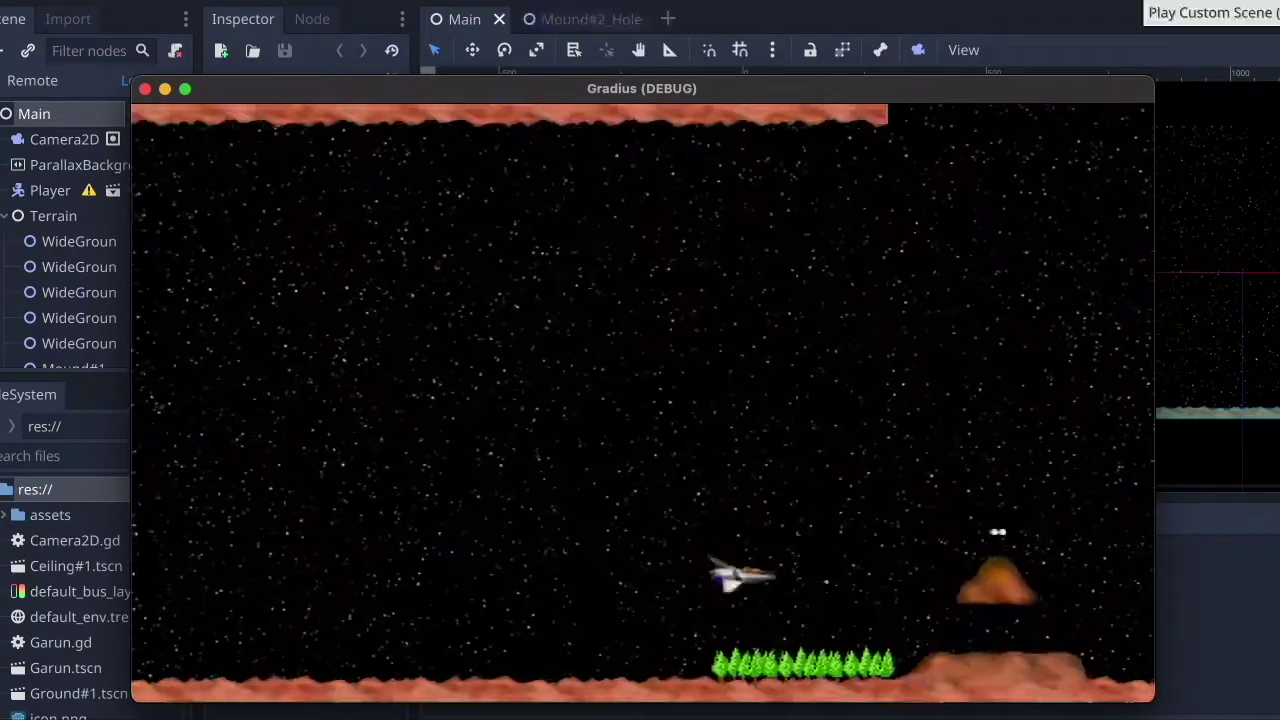
Step: Playtest rapid fire by flying past the trees and mound and shooting at the enemies ahead
{"action": "key", "text": "Left"}
{"action": "key", "text": "space"}
{"action": "key", "text": "Up"}
{"action": "key", "text": "space"}
{"action": "key", "text": "space"}
{"action": "key", "text": "space"}
{"action": "key", "text": "space"}
{"action": "key", "text": "space"}
{"action": "key", "text": "Down"}
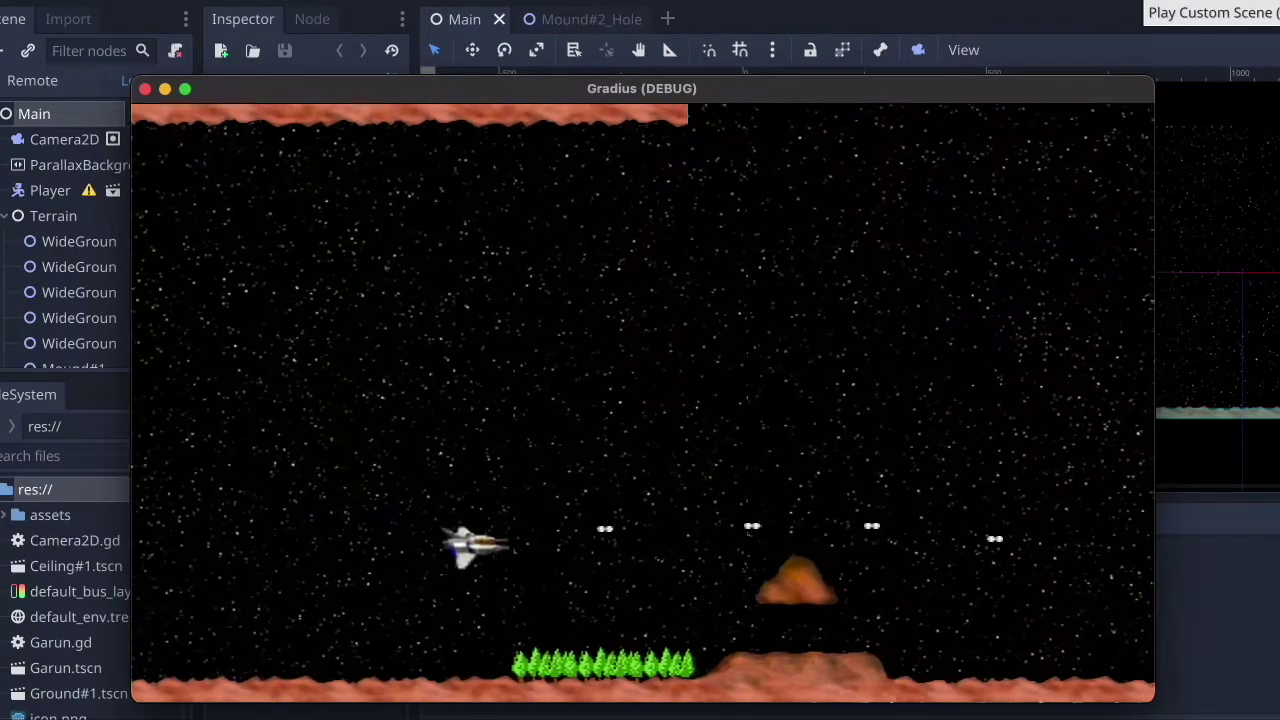
{"action": "key", "text": "space"}
{"action": "key", "text": "space"}
{"action": "key", "text": "Left"}
{"action": "key", "text": "Up"}
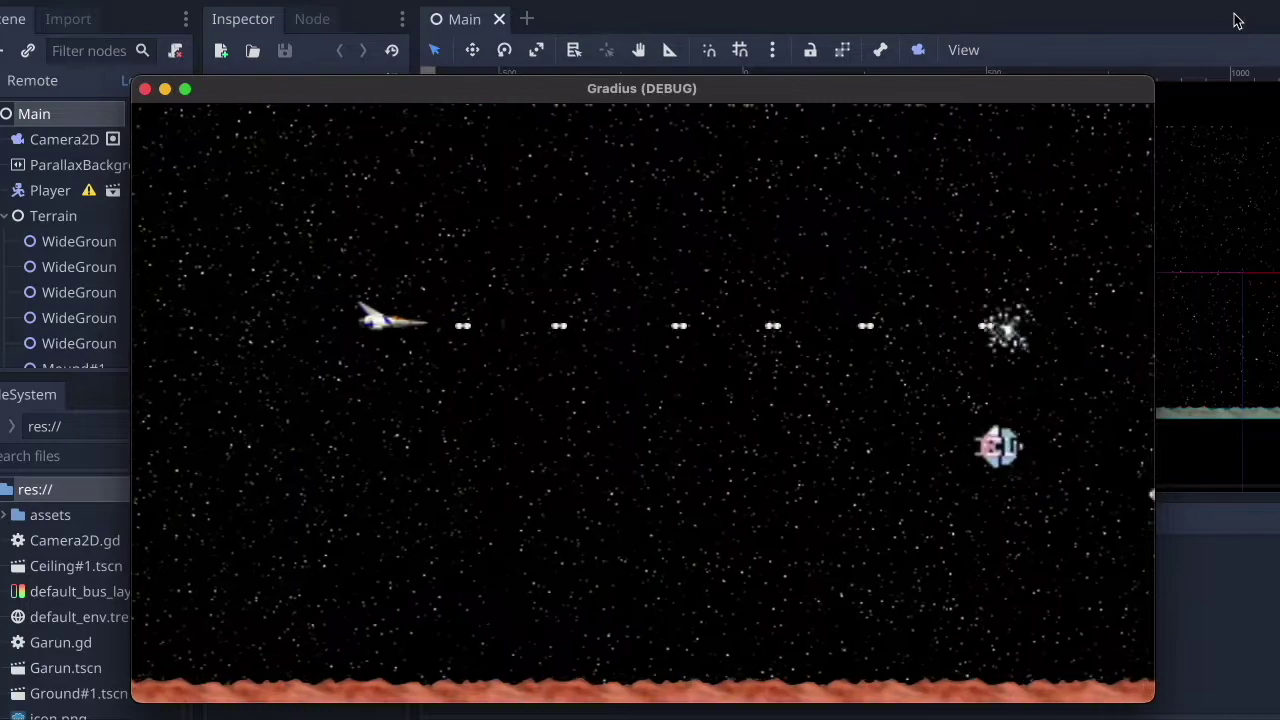
{"action": "key", "text": "Left"}
{"action": "key", "text": "Down"}
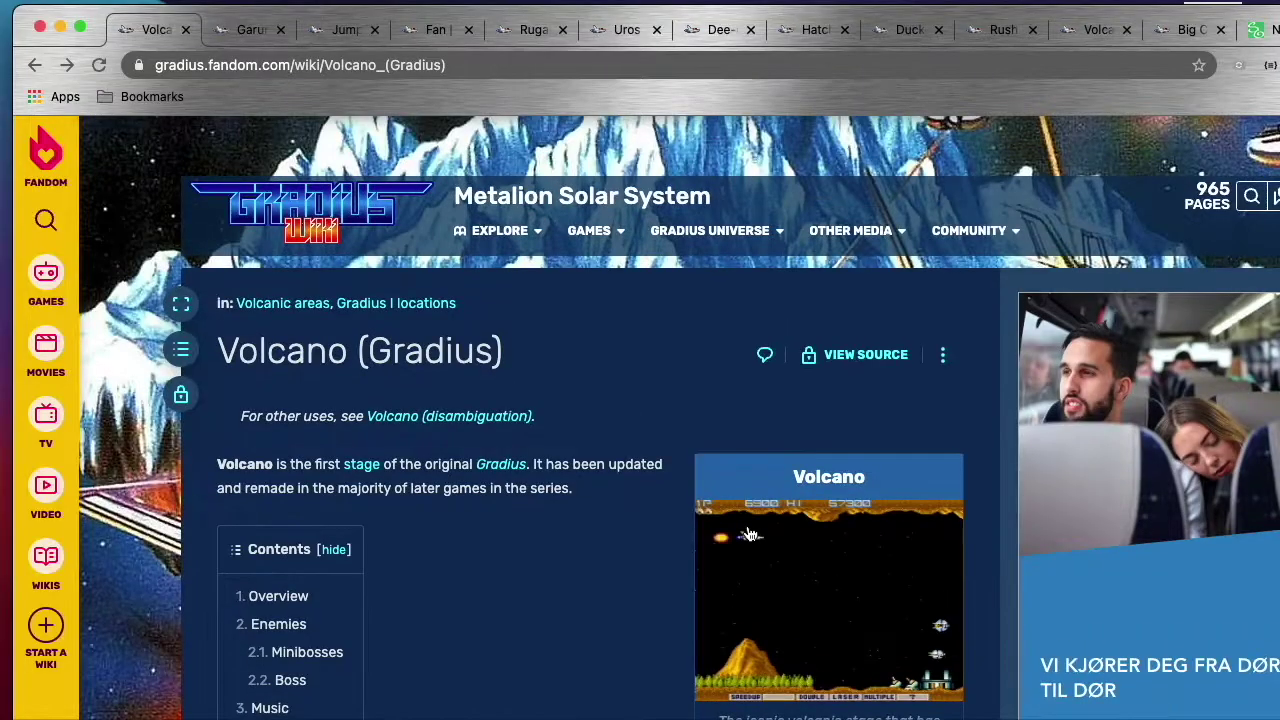
Step: Switch to the browser and review the Gradius wiki pages for the Volcano stage, Garun and Jumper
{"action": "scroll", "coordinate": [750, 534], "scroll_direction": "down", "scroll_amount": 1}
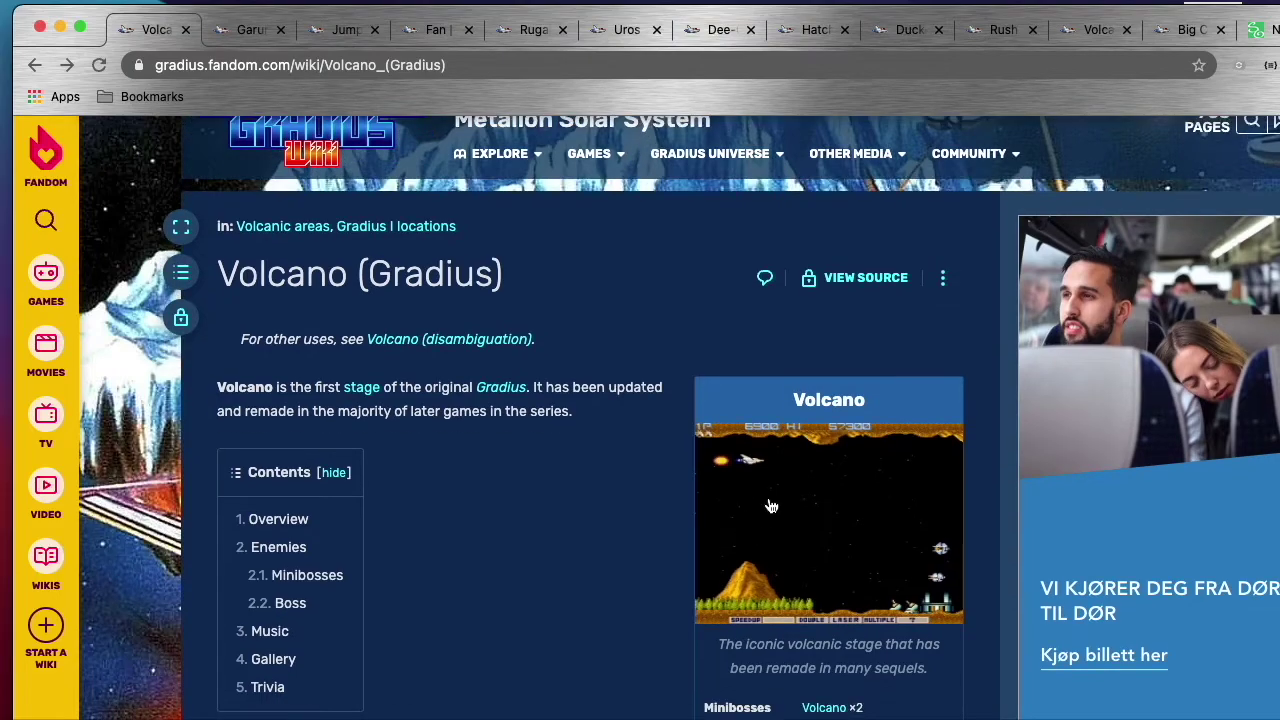
{"action": "left_click", "coordinate": [250, 29]}
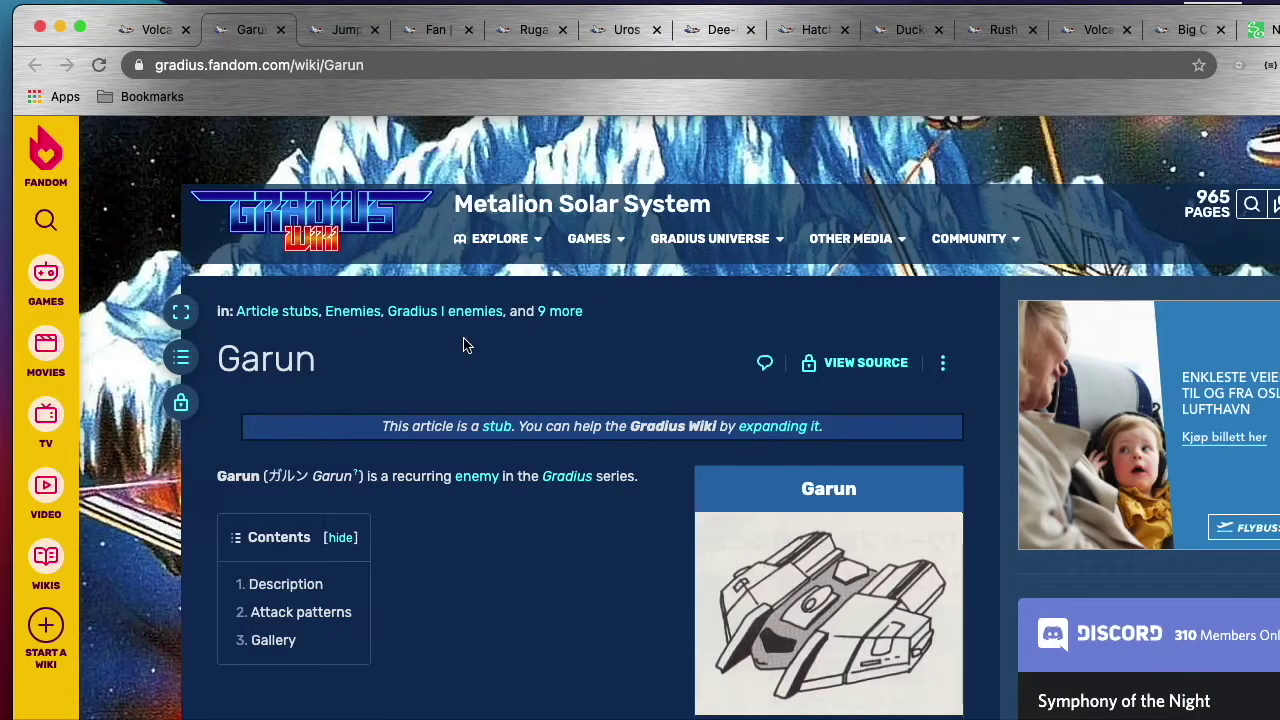
{"action": "scroll", "coordinate": [463, 345], "scroll_direction": "down", "scroll_amount": 1}
{"action": "scroll", "coordinate": [463, 345], "scroll_direction": "down", "scroll_amount": 1}
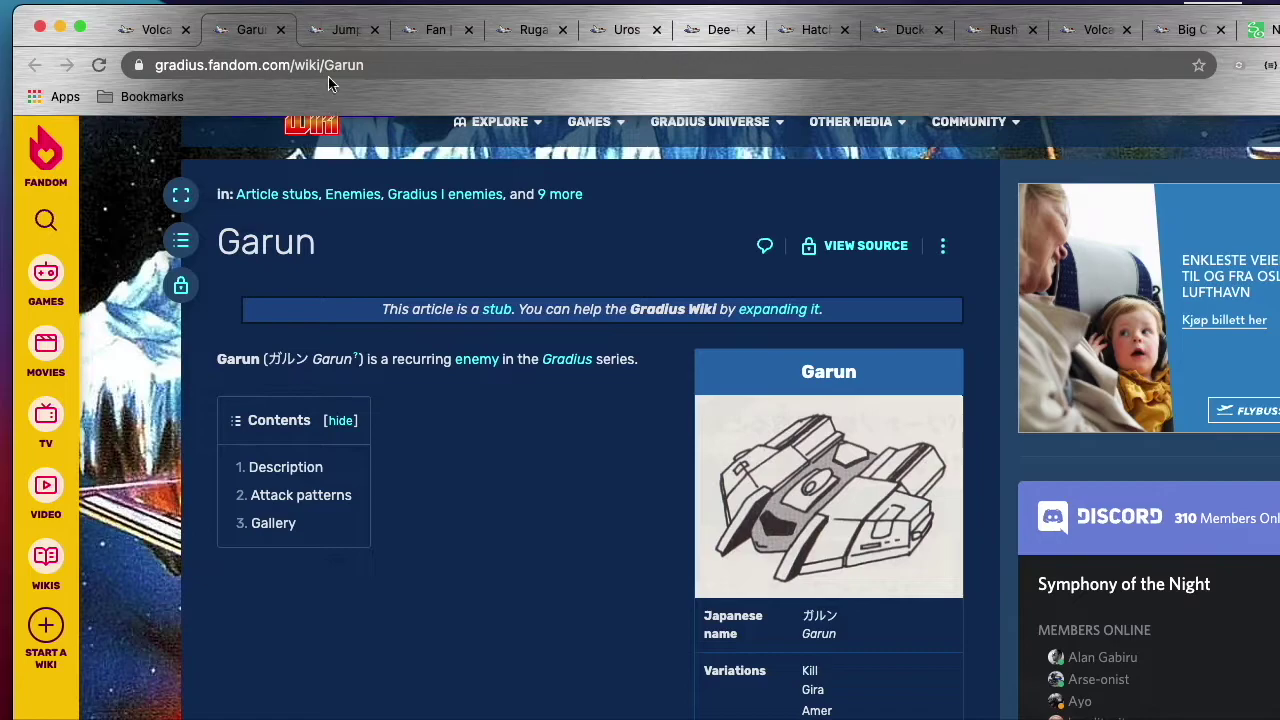
{"action": "left_click", "coordinate": [342, 29]}
{"action": "mouse_move", "coordinate": [480, 405]}
{"action": "scroll", "coordinate": [482, 404], "scroll_direction": "down", "scroll_amount": 3}
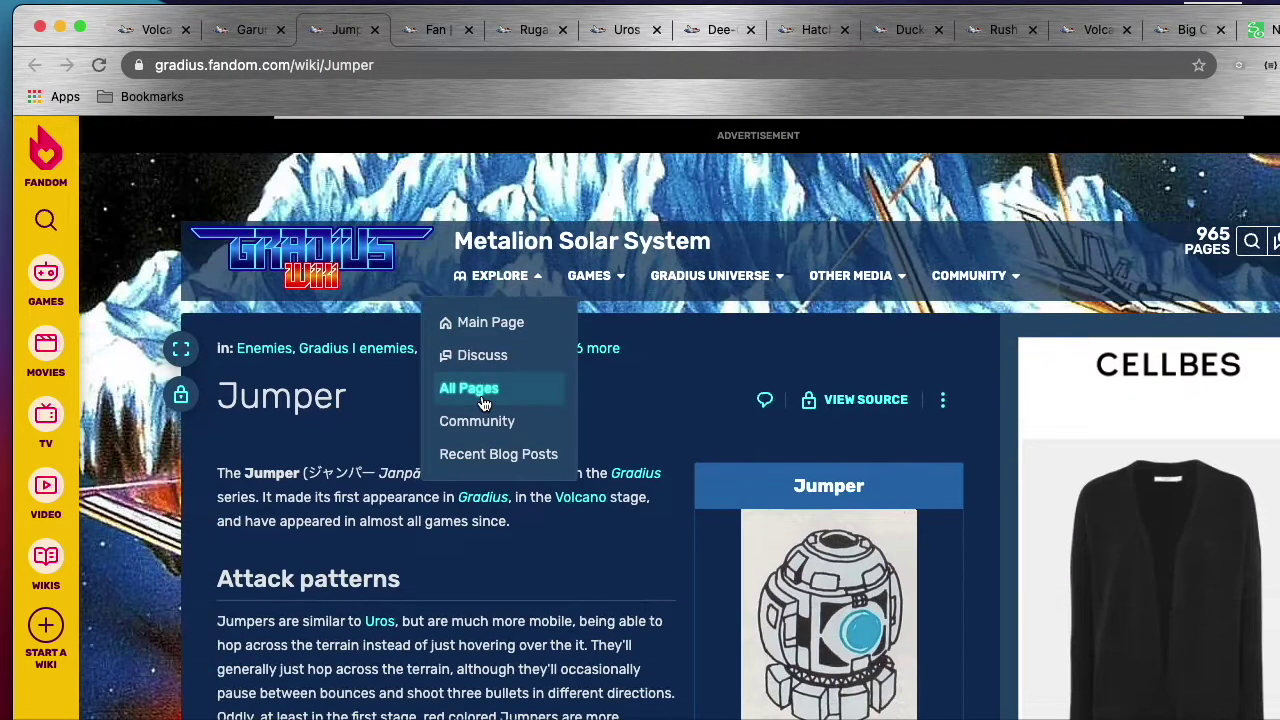
{"action": "scroll", "coordinate": [484, 402], "scroll_direction": "down", "scroll_amount": 1}
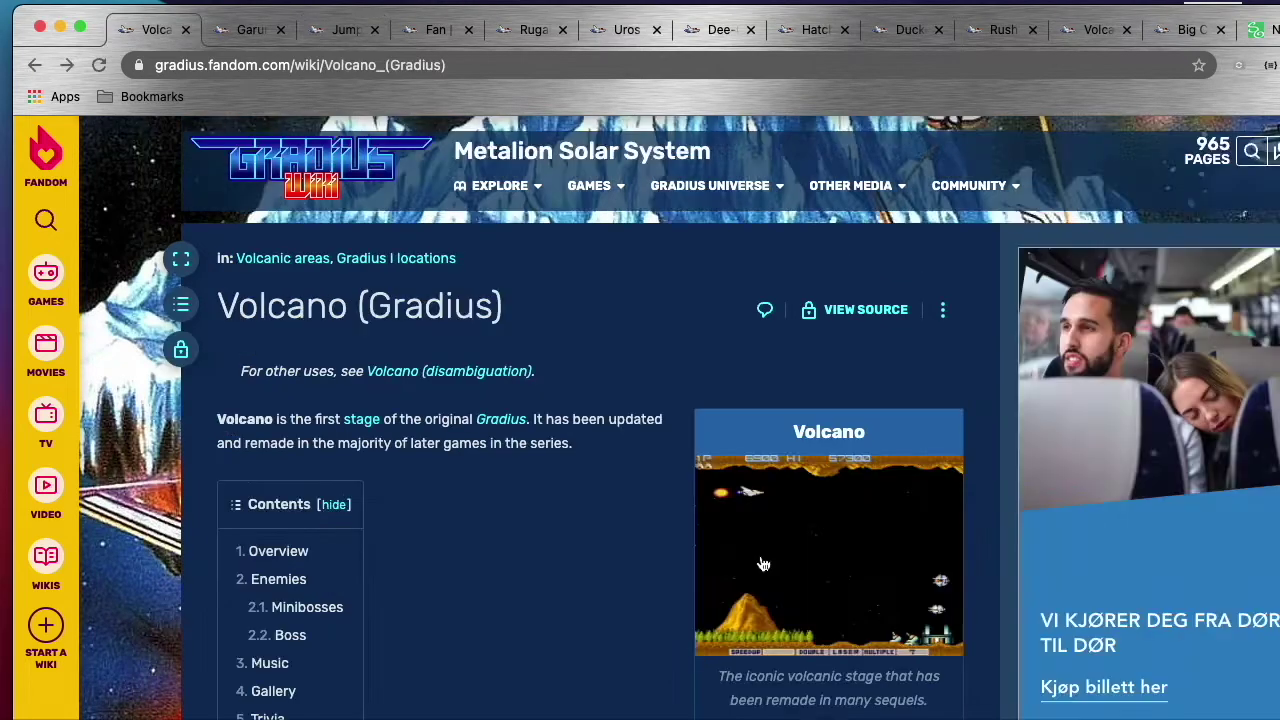
Step: Examine the Volcano stage's enemy, miniboss and boss lists, and open the Big Core boss page
{"action": "scroll", "coordinate": [763, 565], "scroll_direction": "down", "scroll_amount": 2}
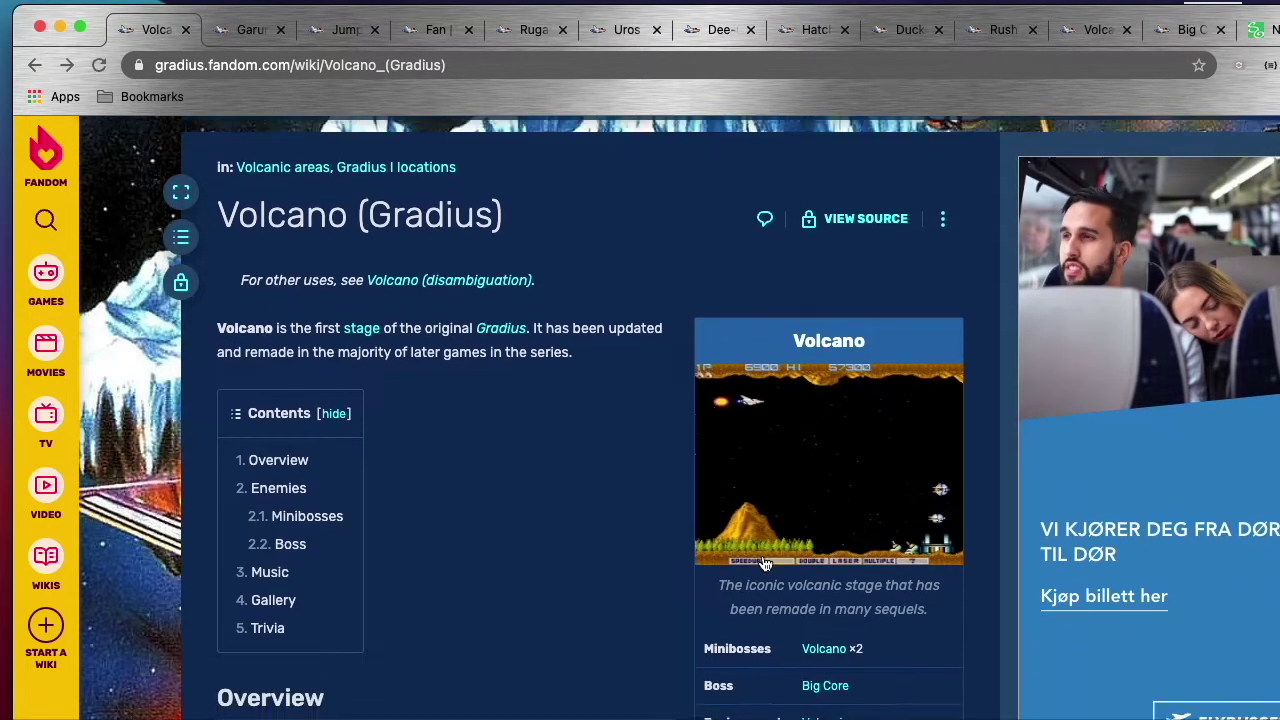
{"action": "scroll", "coordinate": [605, 594], "scroll_direction": "down", "scroll_amount": 1}
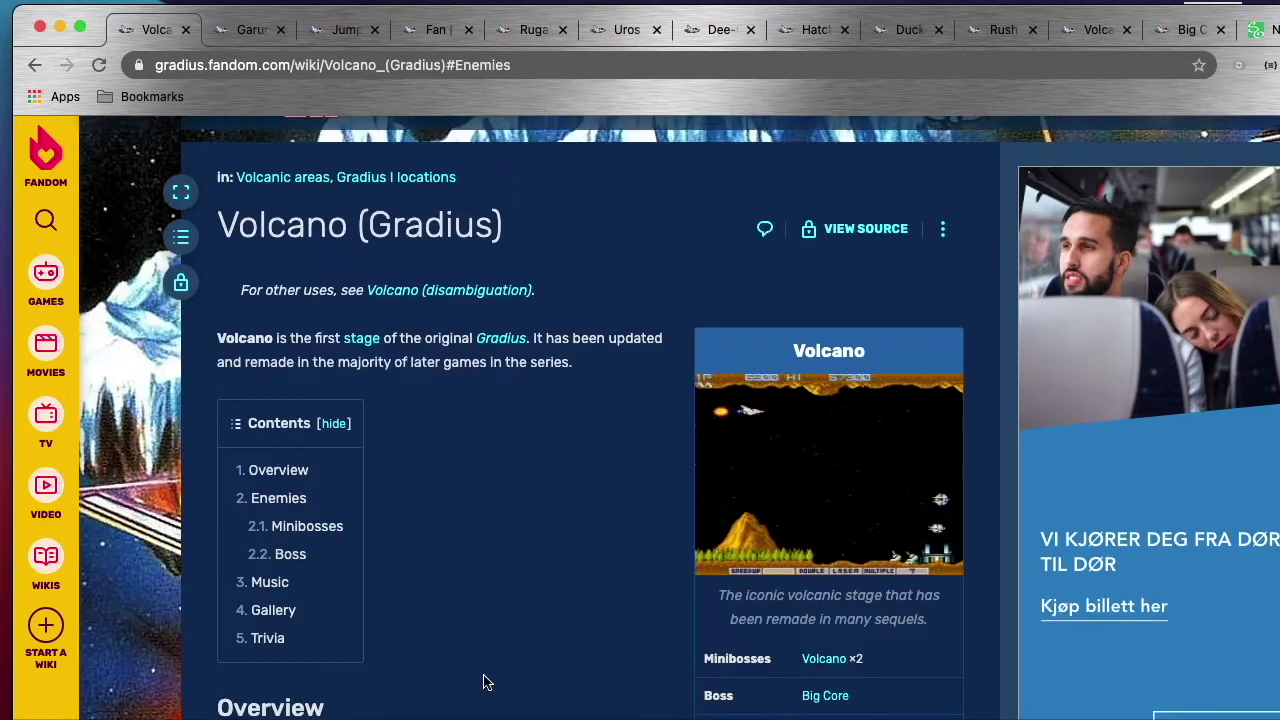
{"action": "scroll", "coordinate": [487, 682], "scroll_direction": "down", "scroll_amount": 5}
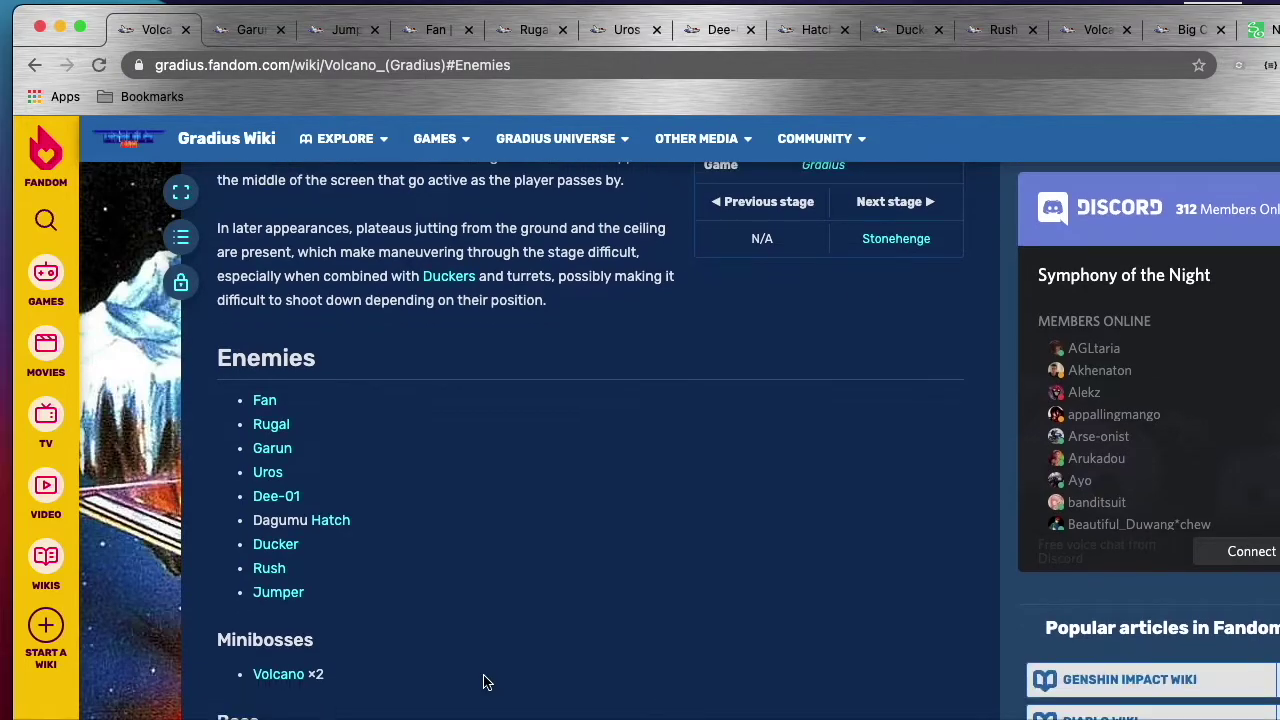
{"action": "scroll", "coordinate": [484, 682], "scroll_direction": "down", "scroll_amount": 2}
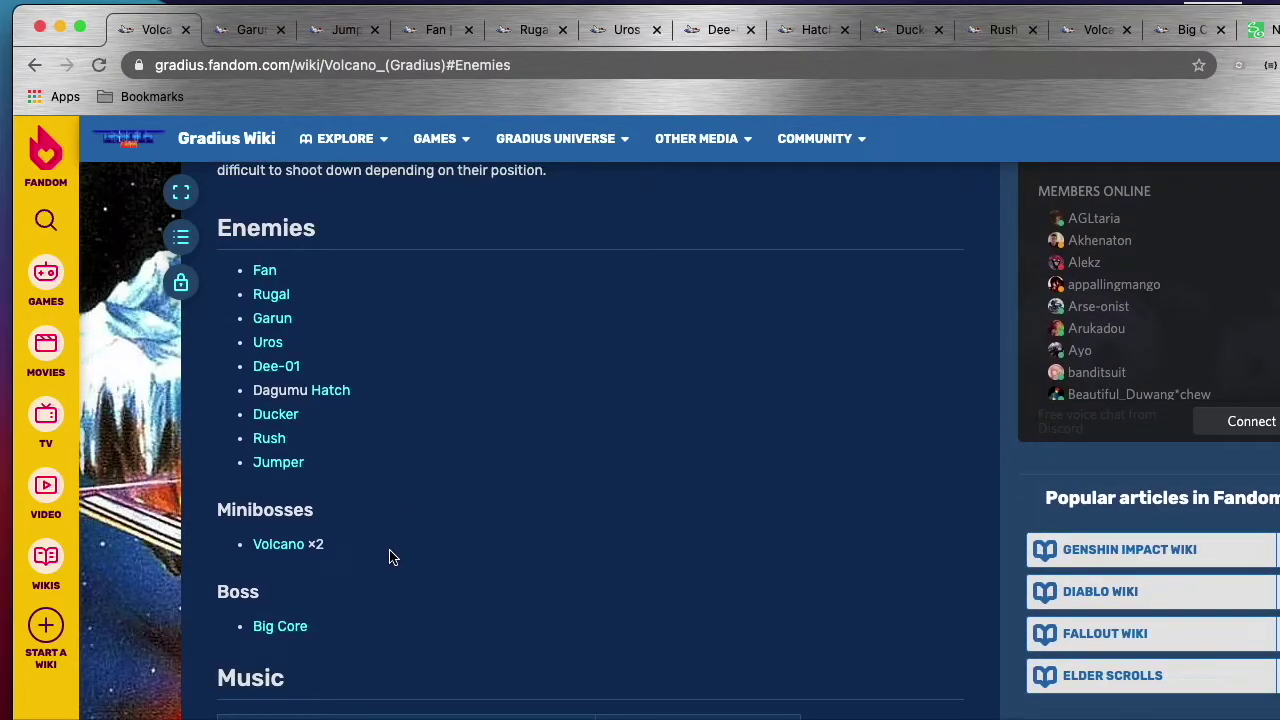
{"action": "left_click", "coordinate": [280, 626]}
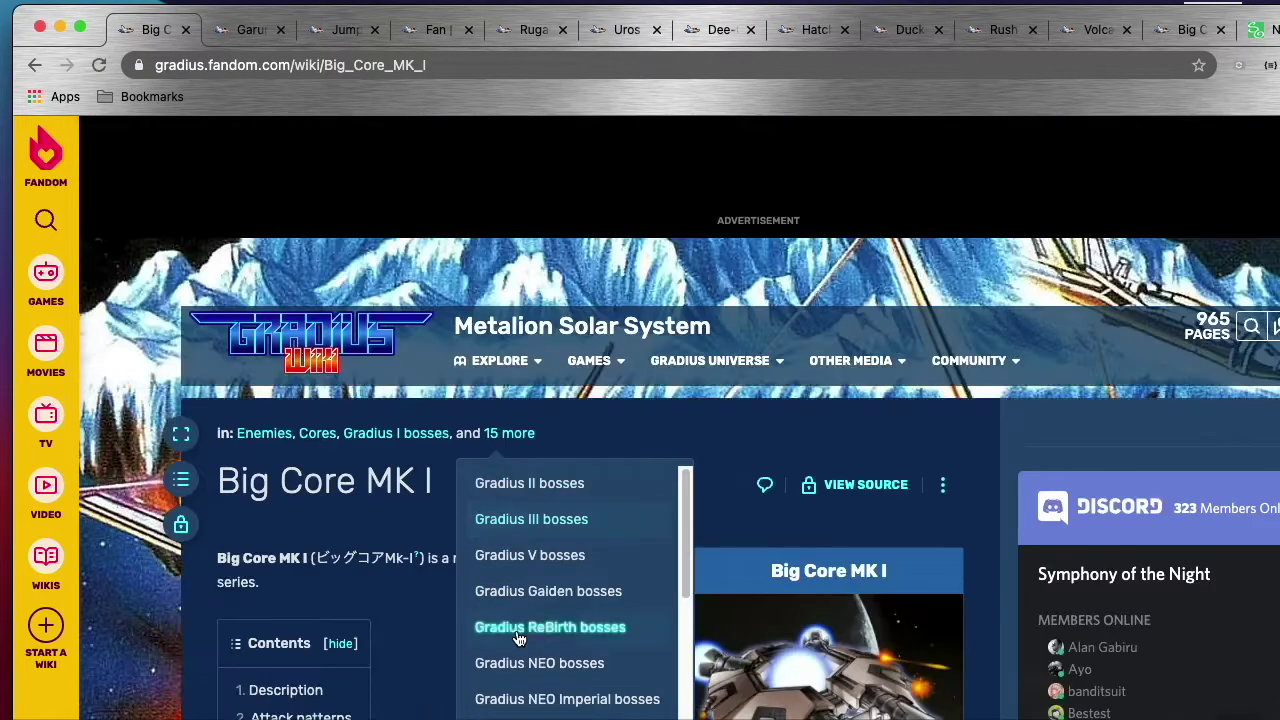
{"action": "scroll", "coordinate": [459, 592], "scroll_direction": "down", "scroll_amount": 1}
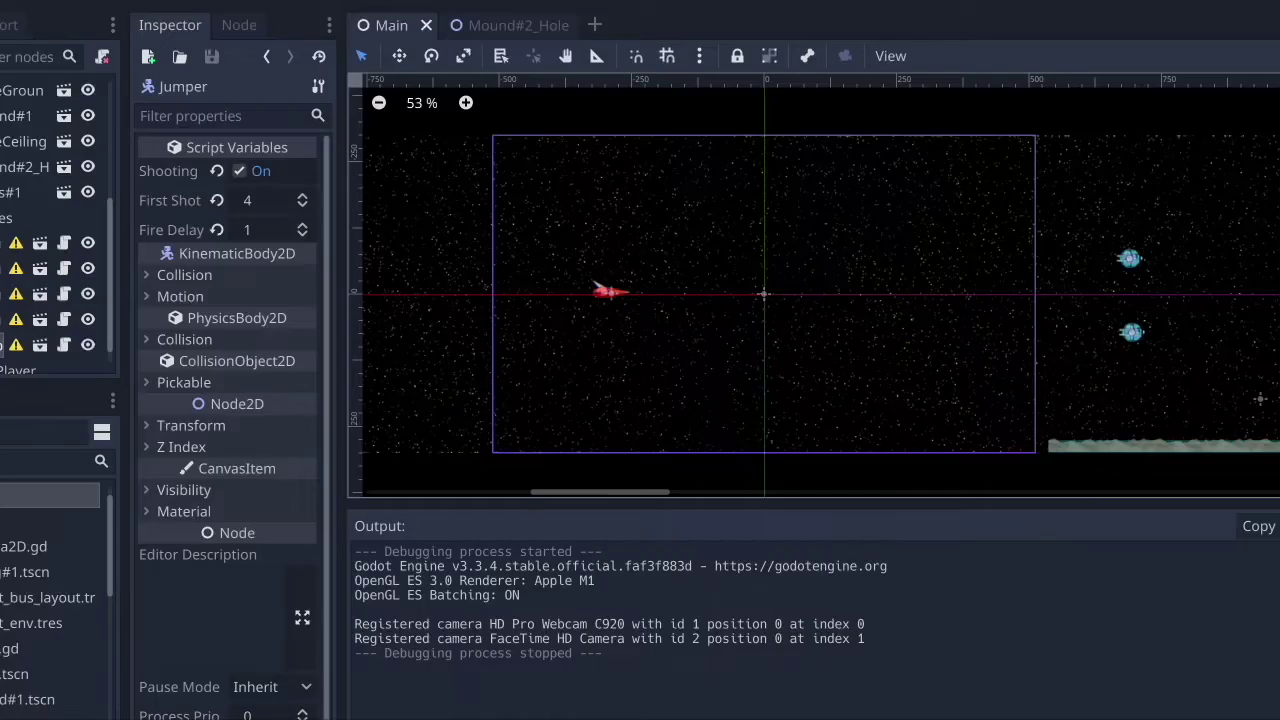
Step: Switch to Godot, run the project and fly the ship above the first pair of Garun enemies
{"action": "left_click", "coordinate": [1158, 4]}
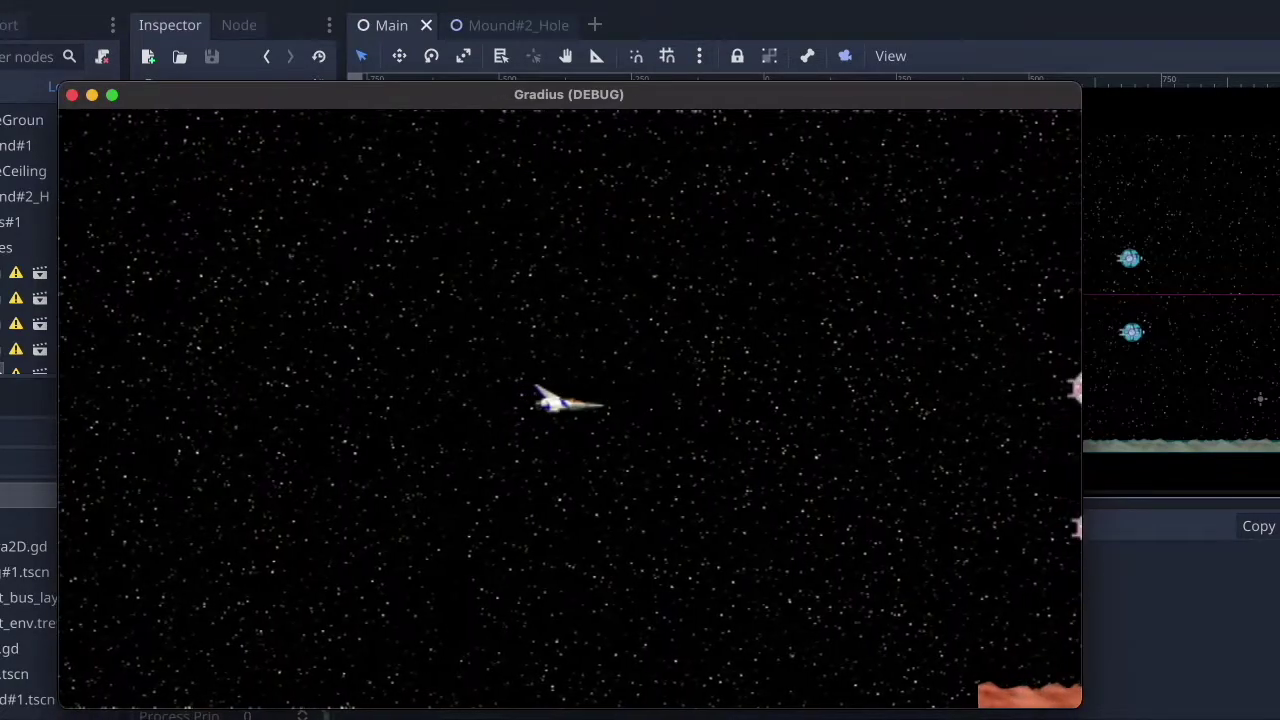
{"action": "key", "text": "Up"}
{"action": "key", "text": "Right"}
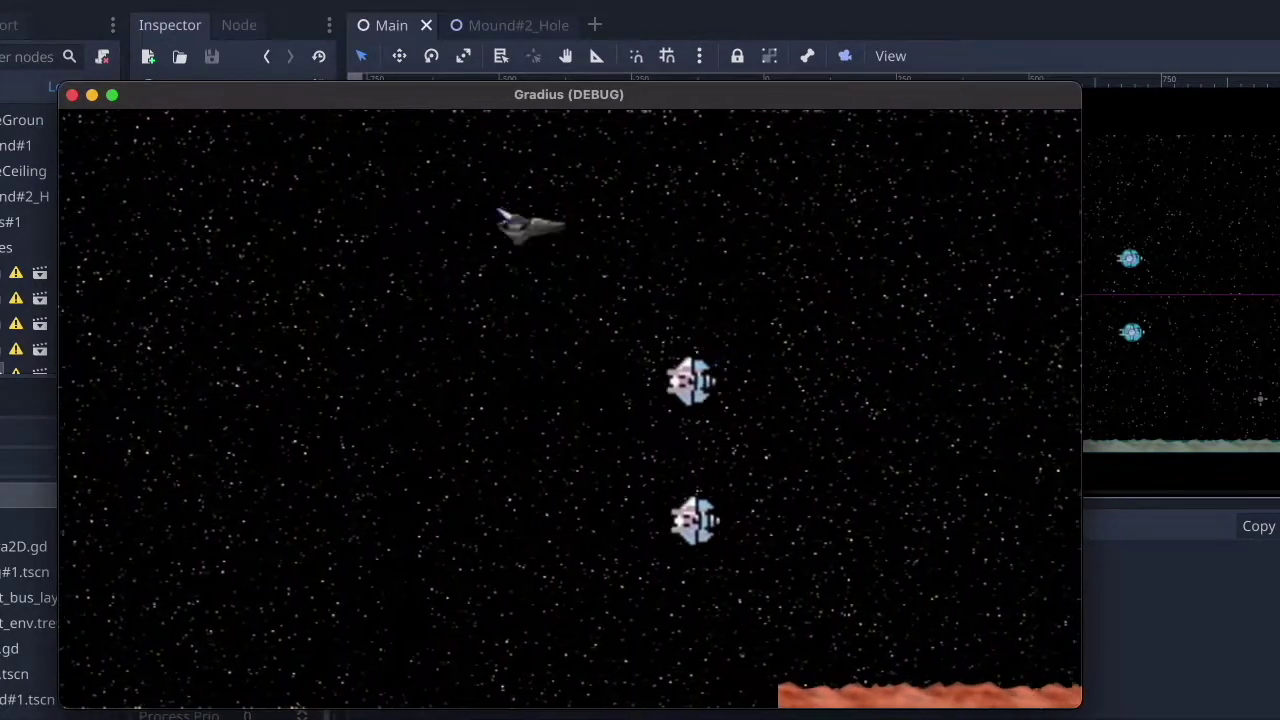
{"action": "key", "text": "Right"}
{"action": "key", "text": "Left"}
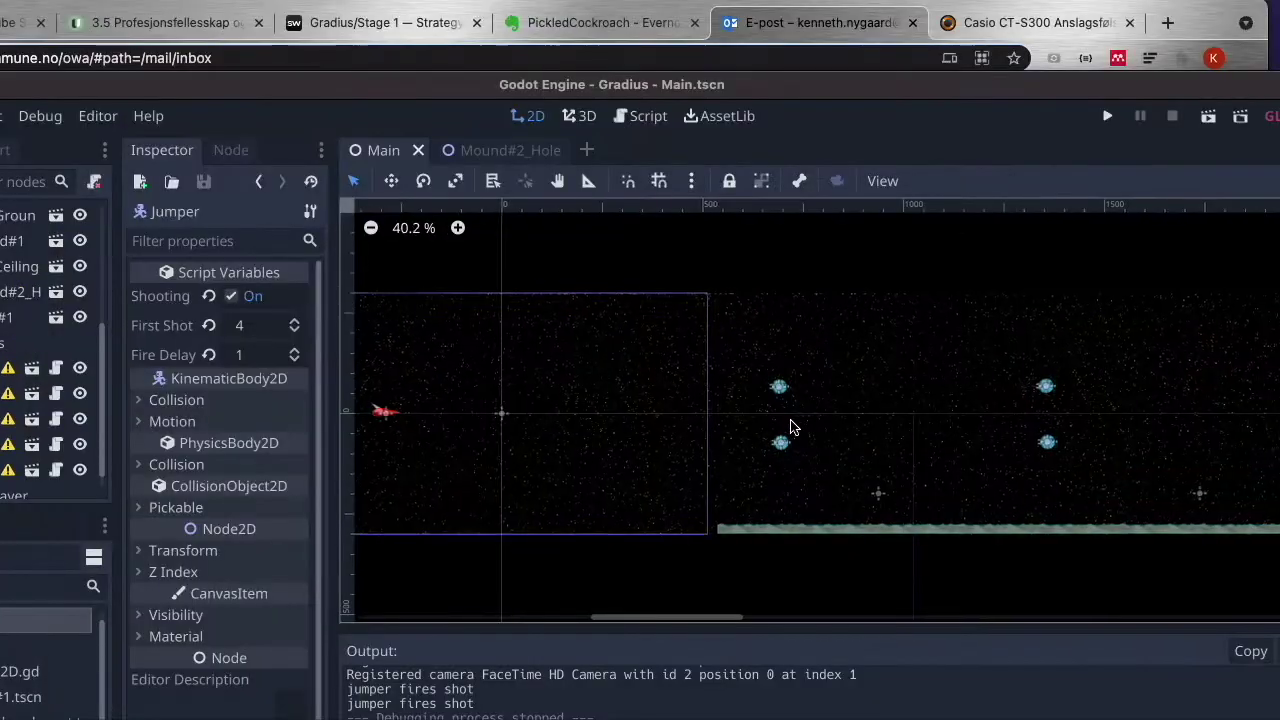
Step: Examine the placement of the player and the Garun enemies in the Main scene
{"action": "scroll", "coordinate": [778, 430], "scroll_direction": "up", "scroll_amount": 6}
{"action": "scroll", "coordinate": [770, 433], "scroll_direction": "up", "scroll_amount": 5}
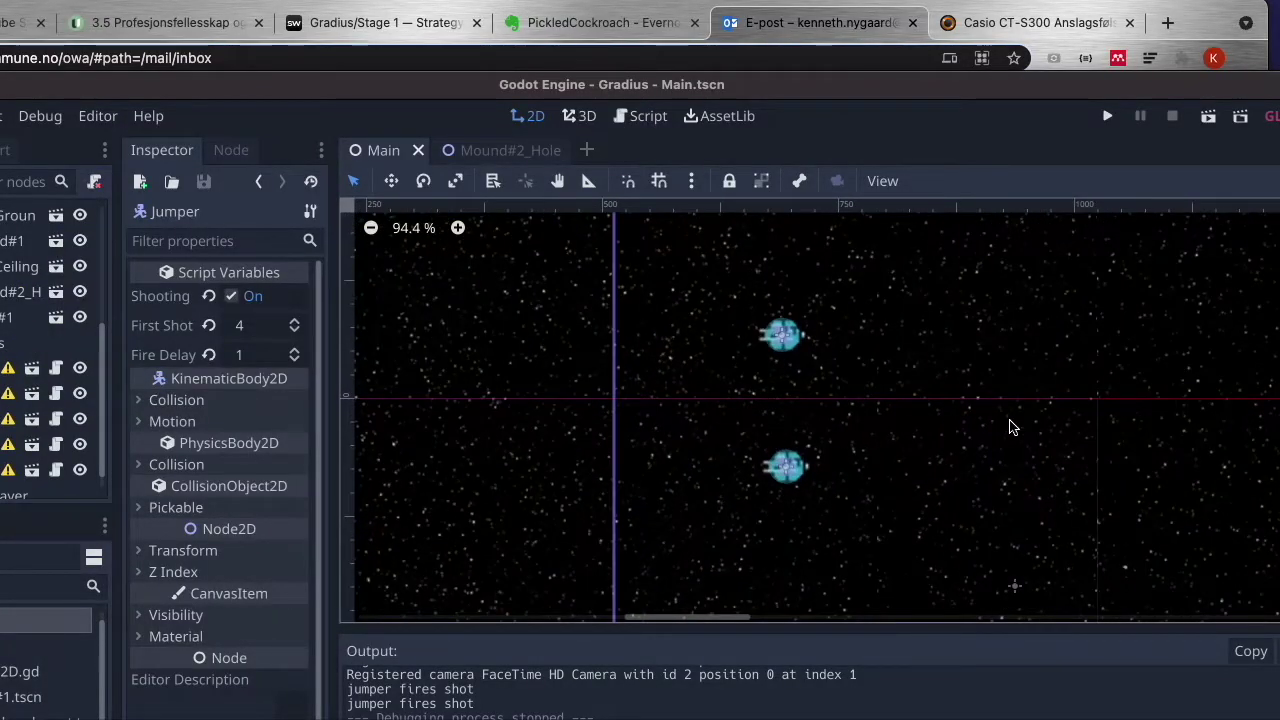
{"action": "mouse_move", "coordinate": [1007, 442]}
{"action": "middle_mouse_down"}
{"action": "mouse_move", "coordinate": [654, 443]}
{"action": "mouse_move", "coordinate": [1009, 445]}
{"action": "middle_mouse_up"}
{"action": "scroll", "coordinate": [1083, 437], "scroll_direction": "left", "scroll_amount": 8}
{"action": "scroll", "coordinate": [849, 466], "scroll_direction": "down", "scroll_amount": 3}
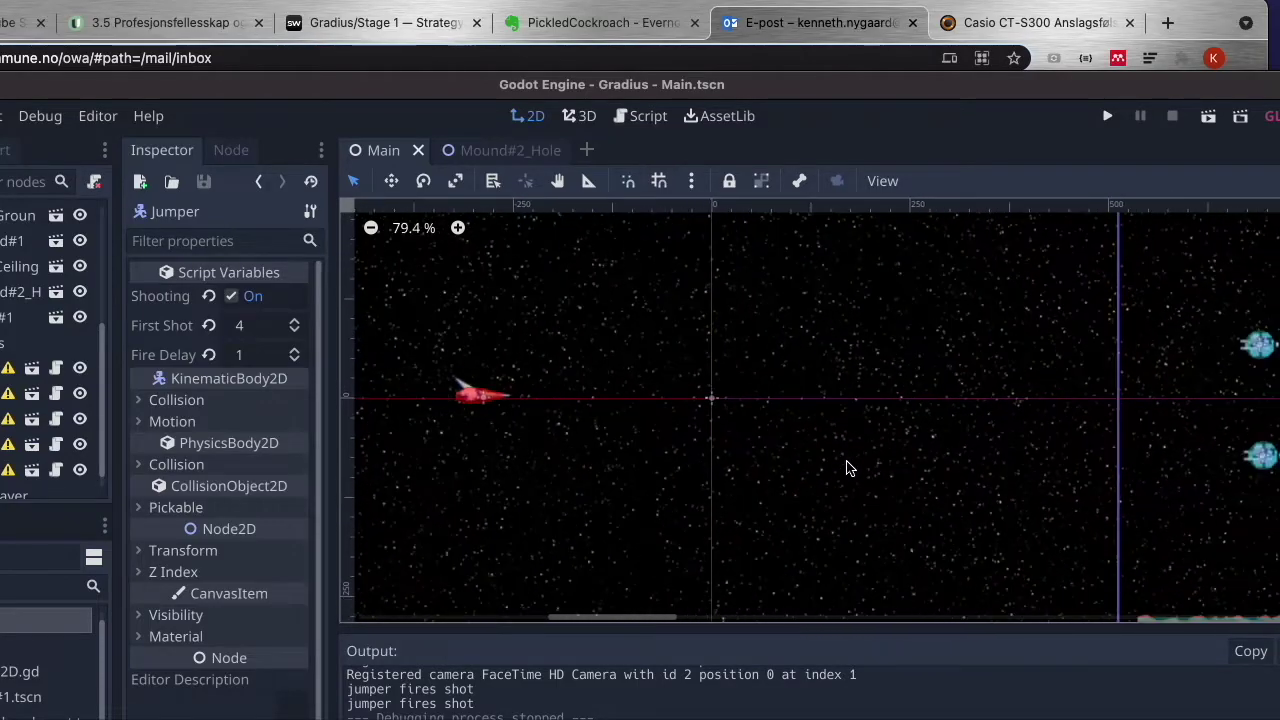
{"action": "scroll", "coordinate": [845, 467], "scroll_direction": "down", "scroll_amount": 1}
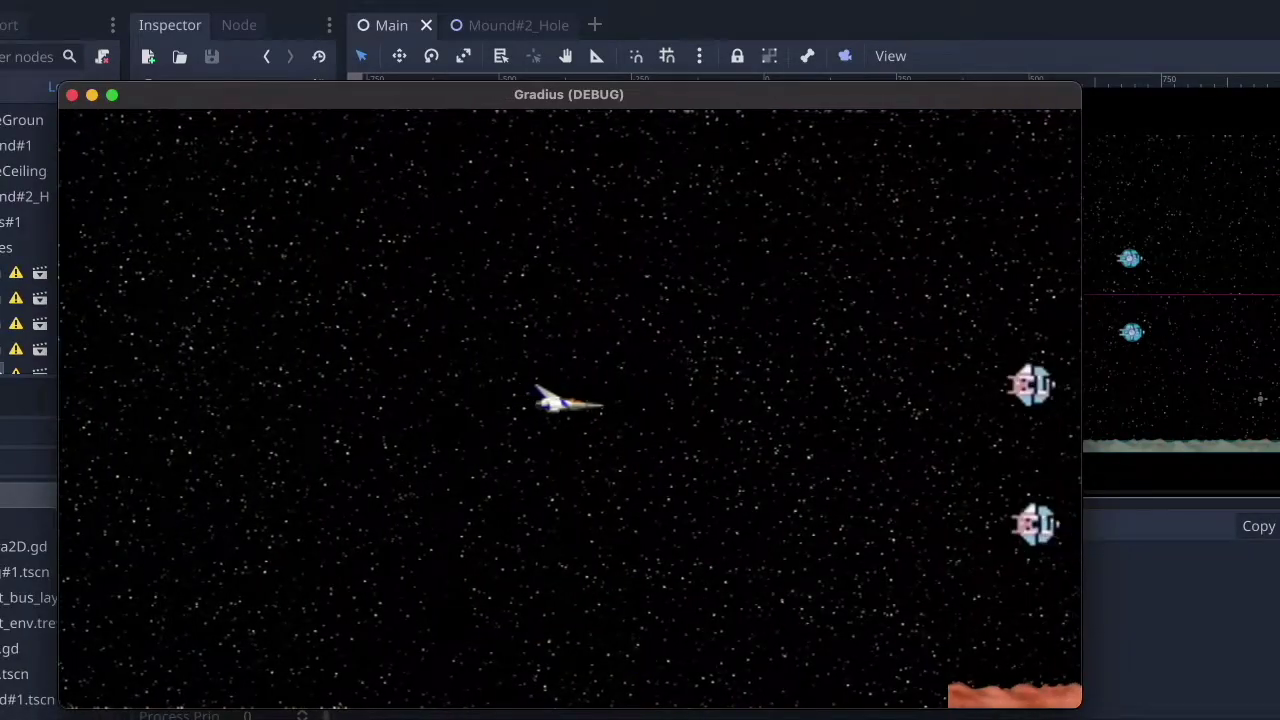
Step: Playtest the Garun movement by steering the ship over the first pair without shooting
{"action": "key", "text": "Up"}
{"action": "key", "text": "Left"}
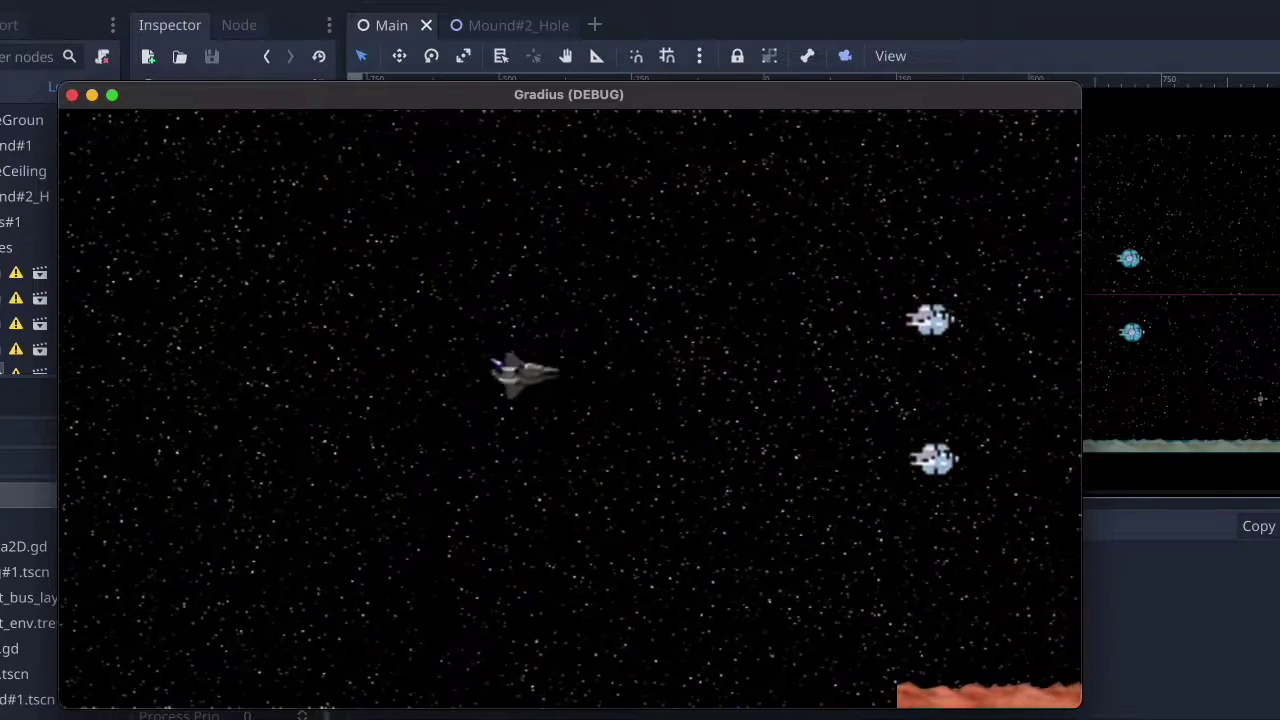
{"action": "key", "text": "Up"}
{"action": "key", "text": "Right"}
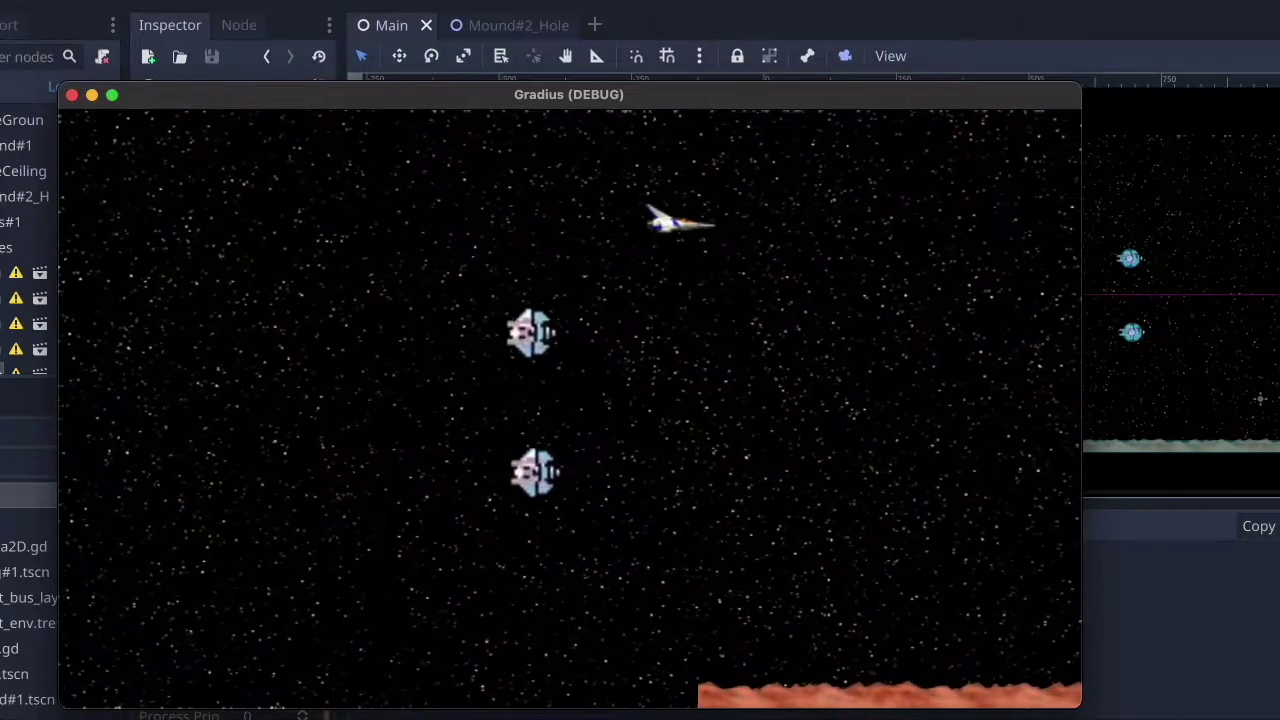
{"action": "key", "text": "Left"}
{"action": "key", "text": "Left"}
{"action": "key", "text": "Down"}
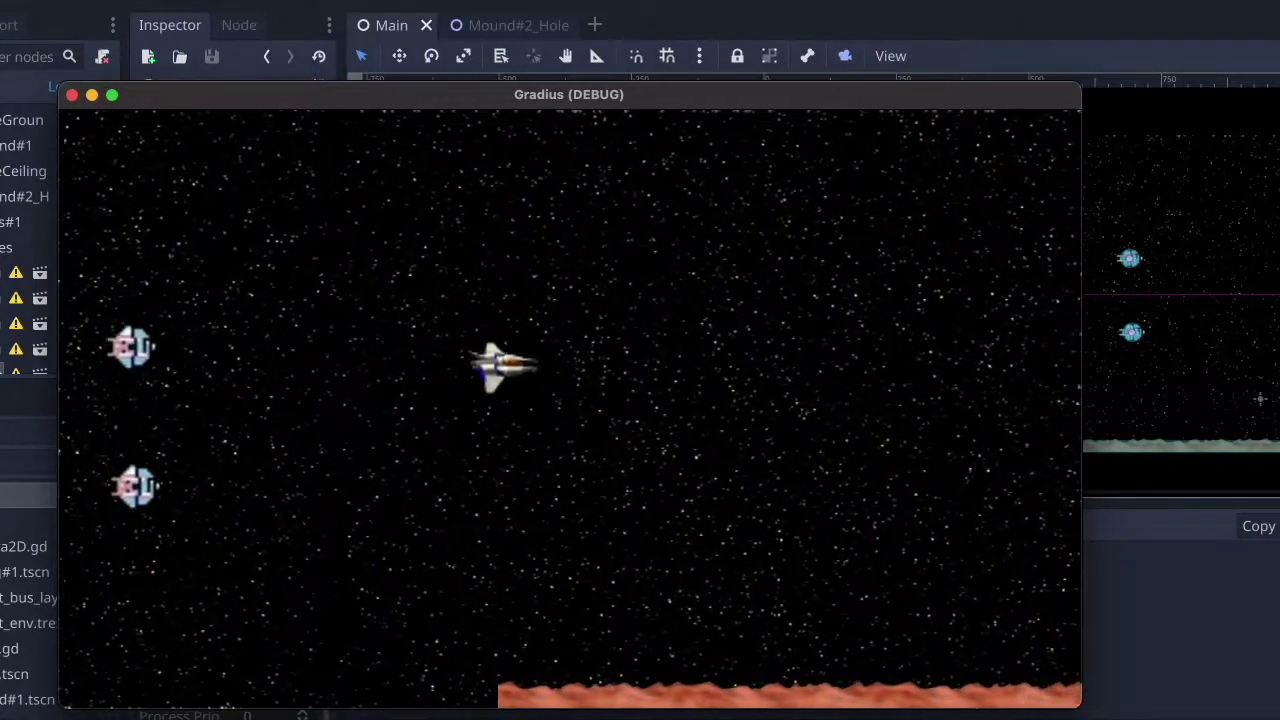
{"action": "key", "text": "Left"}
{"action": "key", "text": "Right"}
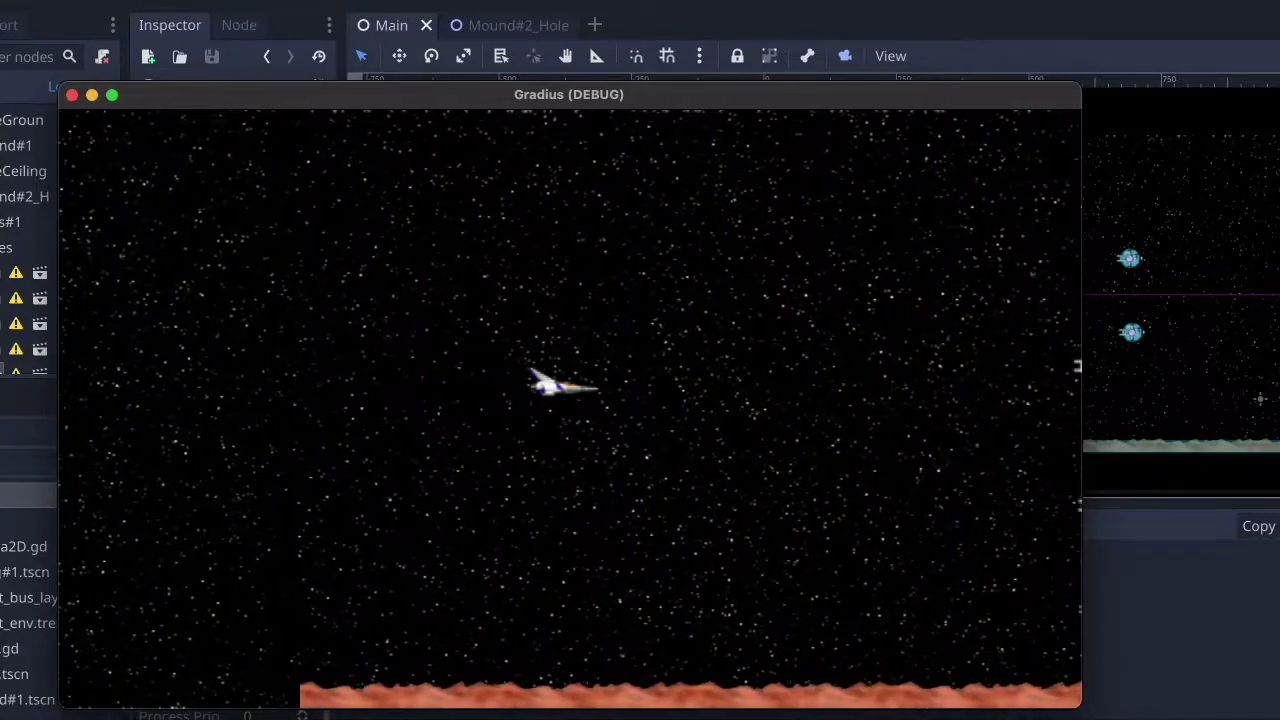
Step: Restart the game and steer the ship back and forth around the Garun pair and the Jumper
{"action": "left_click", "coordinate": [1223, 54]}
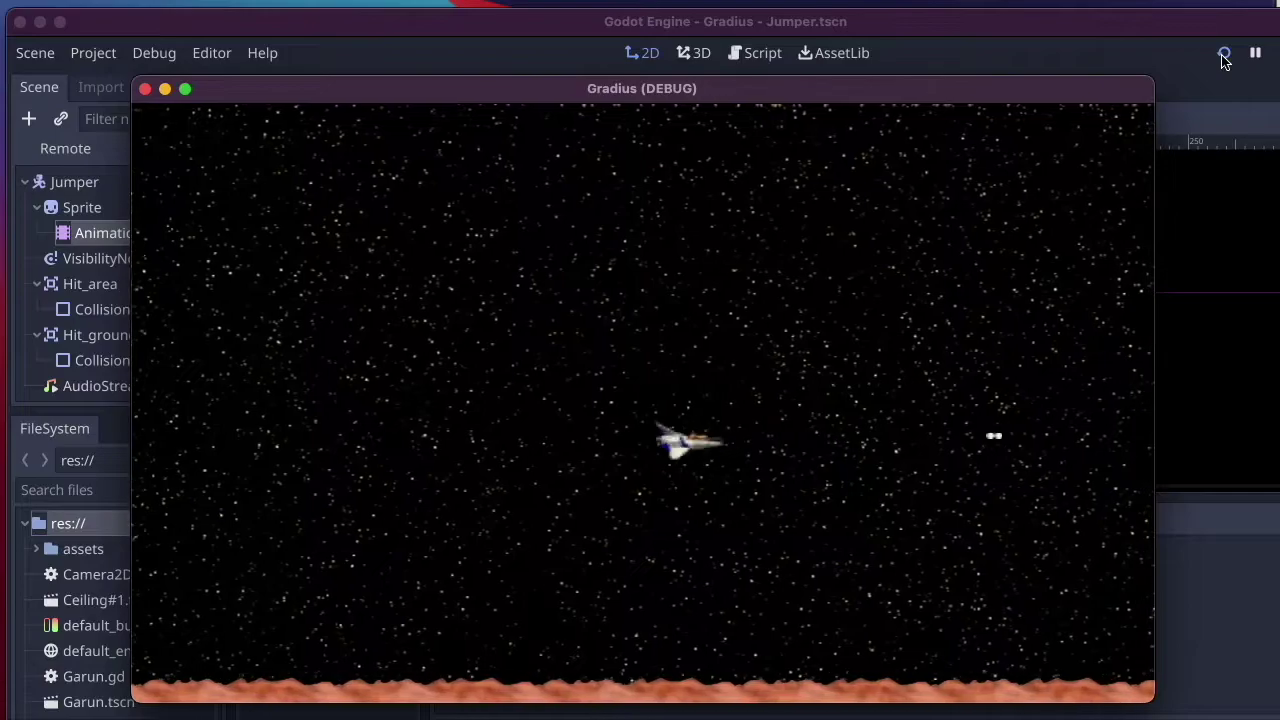
{"action": "key", "text": "Left"}
{"action": "key", "text": "Down"}
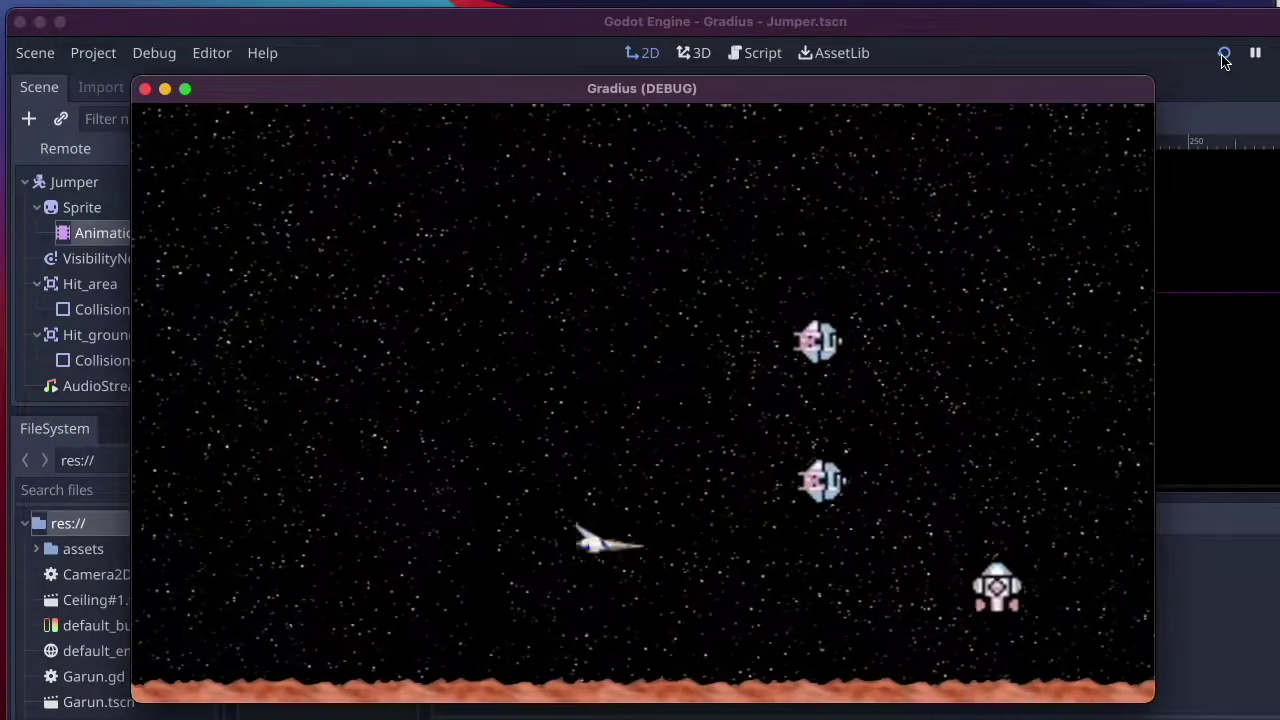
{"action": "key", "text": "Left"}
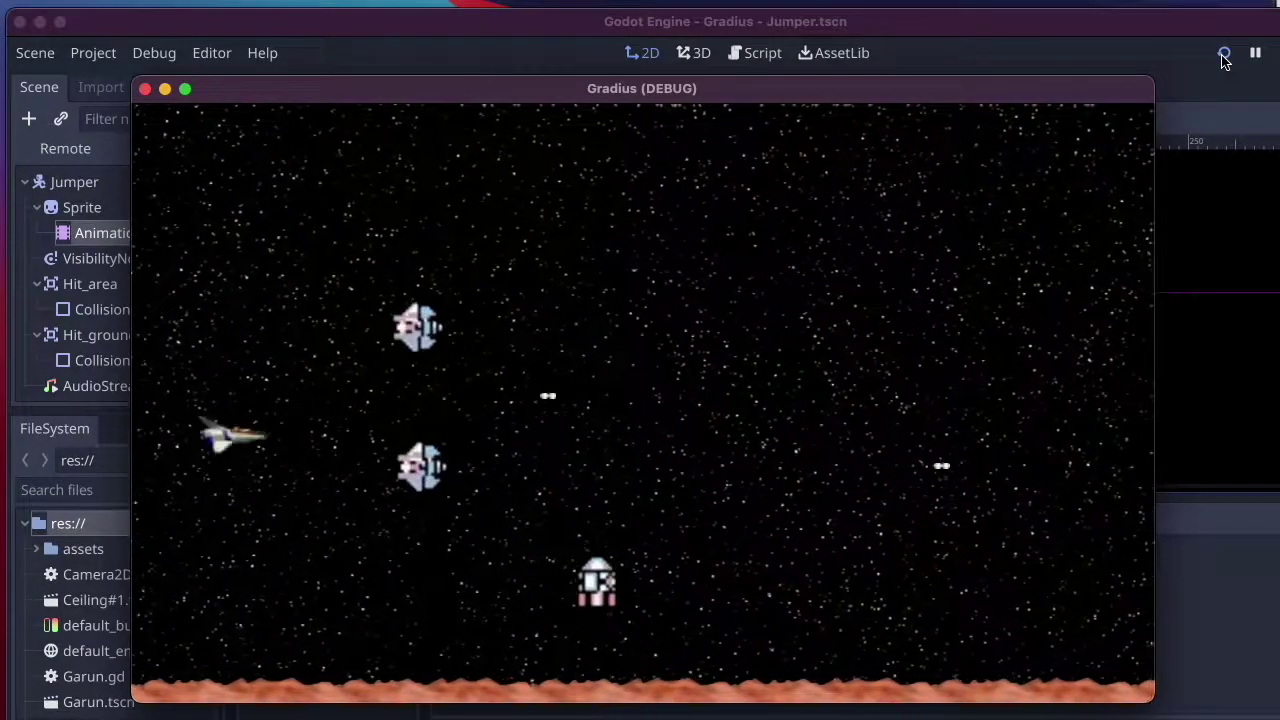
{"action": "key", "text": "Down"}
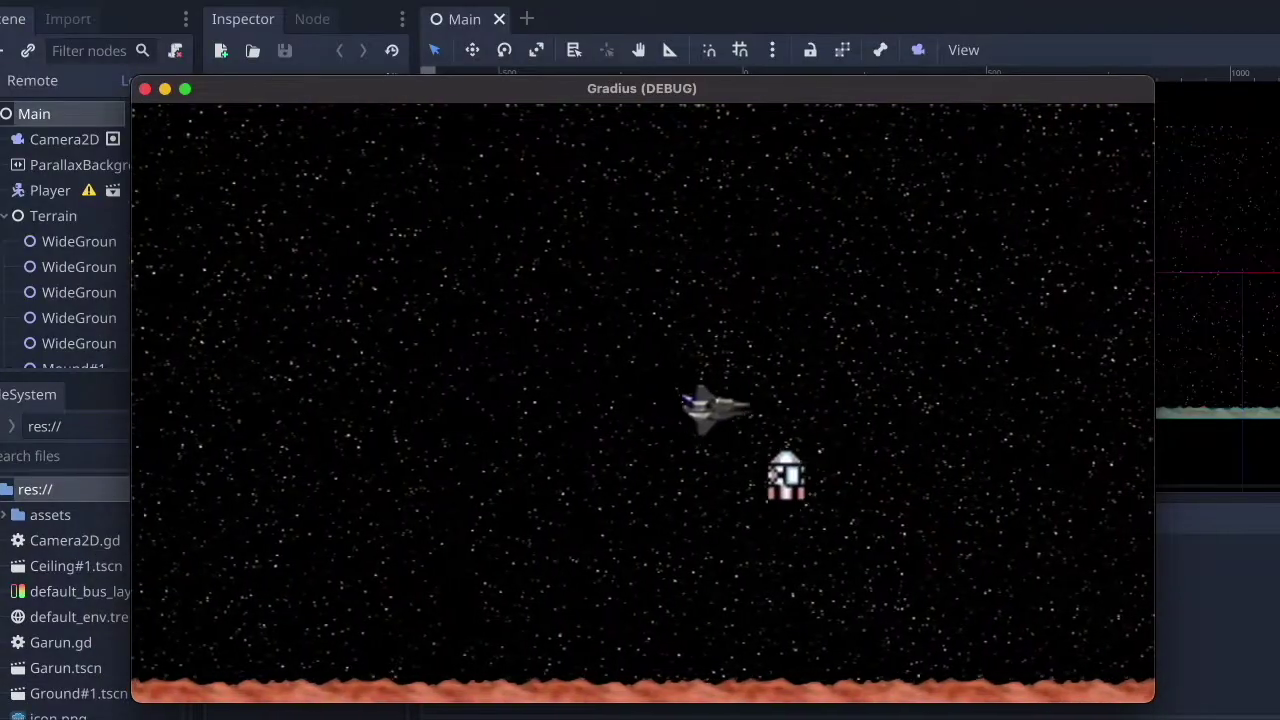
Step: Playtest the Jumper's pursuit by flying past it while firing, and pull the ship back above it
{"action": "key", "text": "Right"}
{"action": "key", "text": "Left"}
{"action": "key", "text": "Up"}
{"action": "key", "text": "space"}
{"action": "key", "text": "space"}
{"action": "key", "text": "space"}
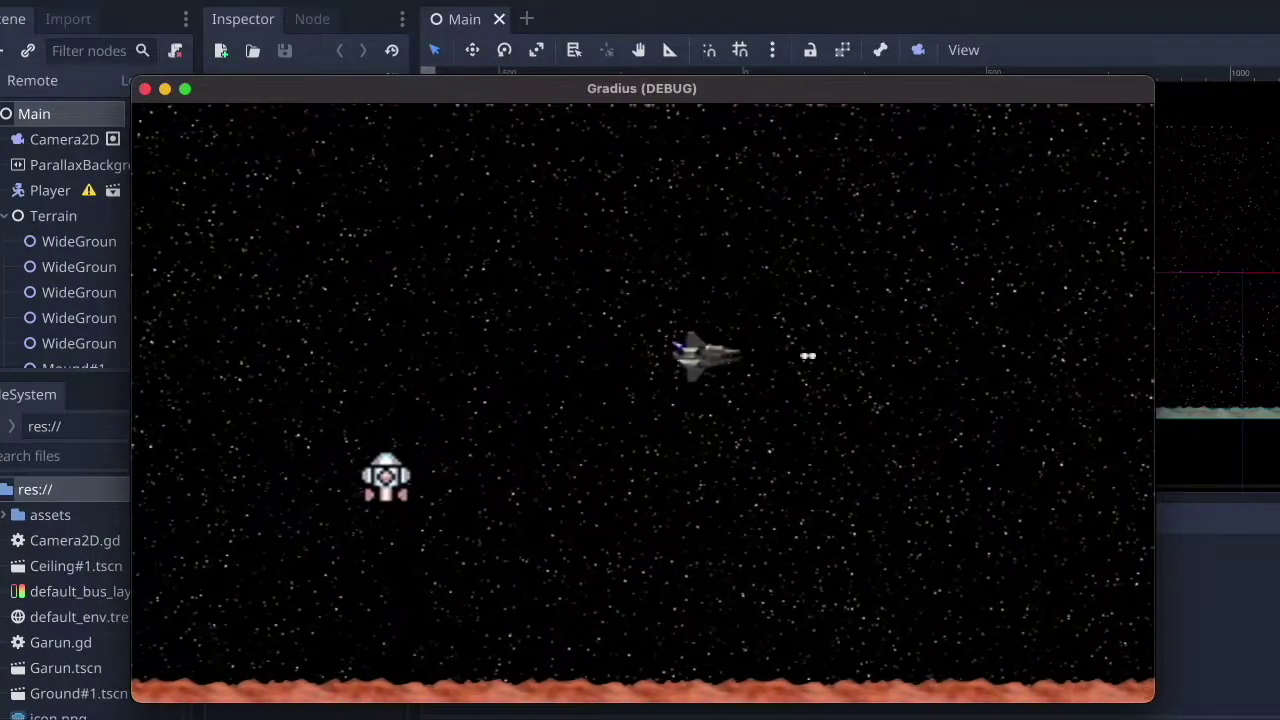
{"action": "key", "text": "Down"}
{"action": "key", "text": "space"}
{"action": "key", "text": "Left"}
{"action": "key", "text": "Up"}
{"action": "key", "text": "space"}
{"action": "key", "text": "Left"}
{"action": "key", "text": "space"}
{"action": "key", "text": "space"}
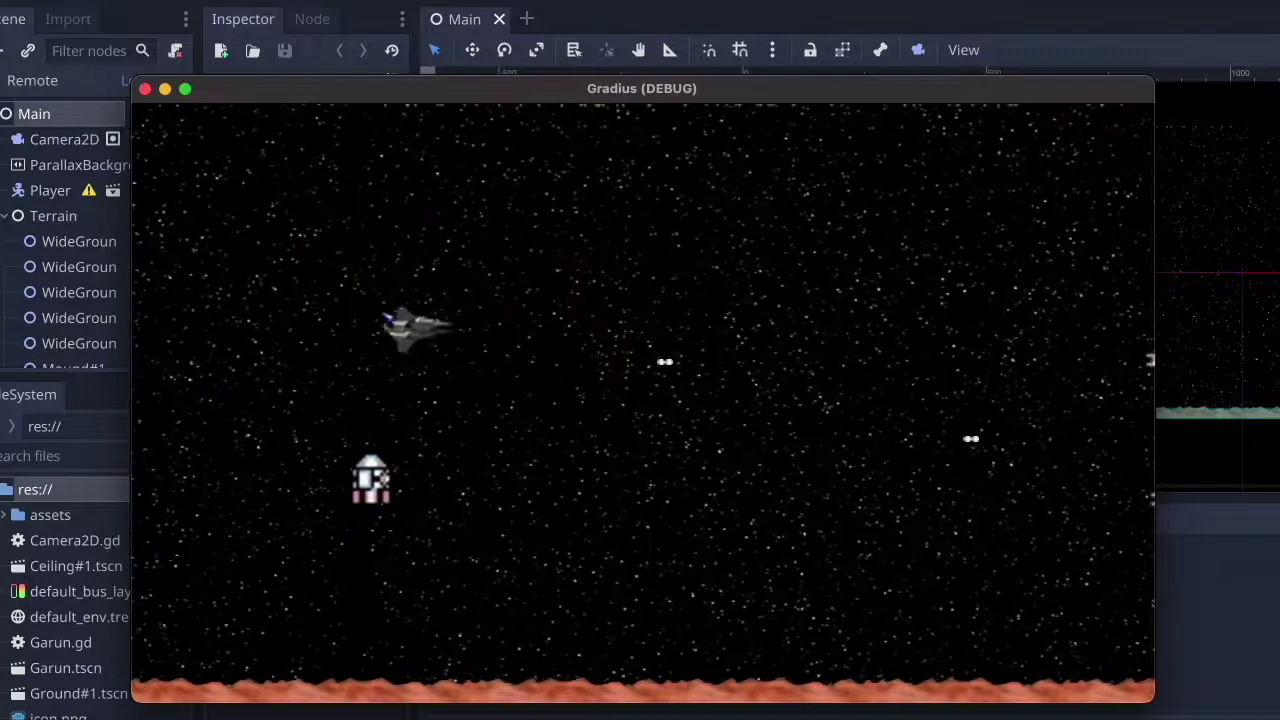
Step: Dive the ship below its current path and fire at the incoming Garun enemies
{"action": "key", "text": "Down"}
{"action": "key", "text": "Down"}
{"action": "key", "text": "space"}
{"action": "key", "text": "Left"}
{"action": "key", "text": "Right"}
{"action": "key", "text": "Left"}
{"action": "key", "text": "Down"}
{"action": "key", "text": "space"}
{"action": "key", "text": "space"}
{"action": "key", "text": "Left"}
{"action": "key", "text": "Down"}
{"action": "key", "text": "Right"}
{"action": "key", "text": "space"}
{"action": "key", "text": "Up"}
{"action": "key", "text": "Left"}
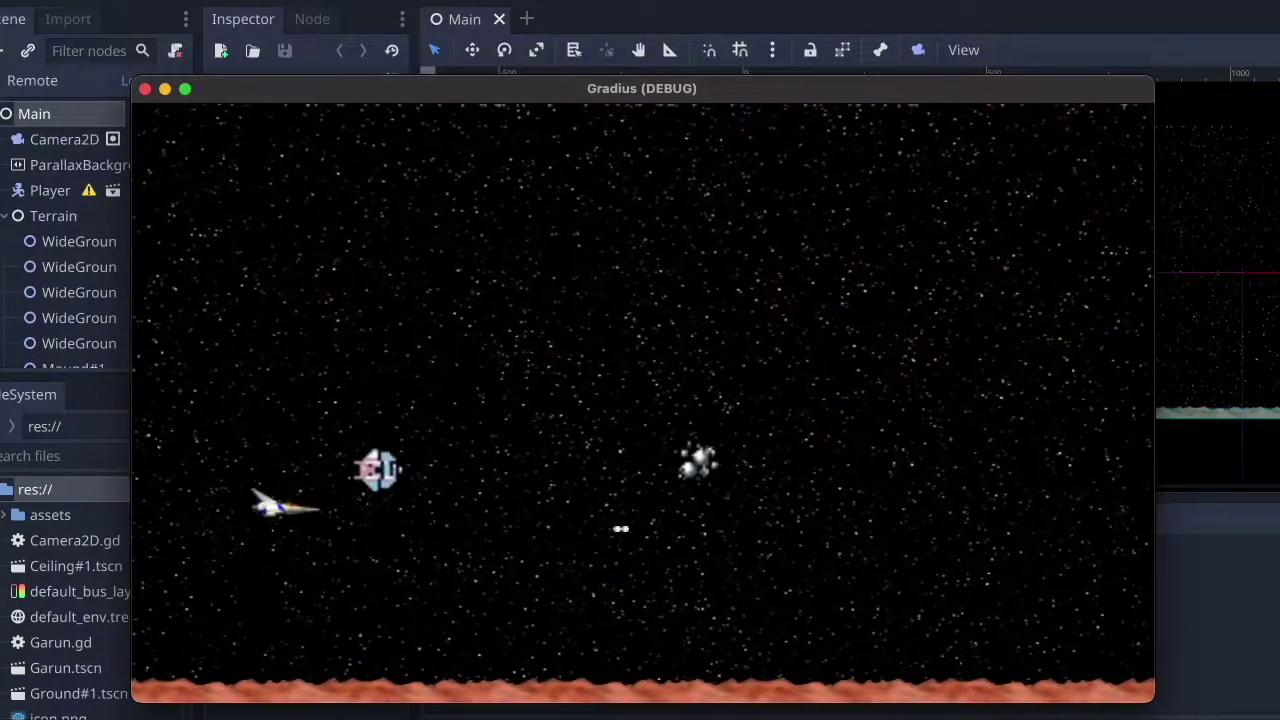
Step: Fire once more at the Garun enemies, and play the default animation of the Puff_explosion scene
{"action": "key", "text": "space"}
{"action": "key", "text": "Right"}
{"action": "key", "text": "Up"}
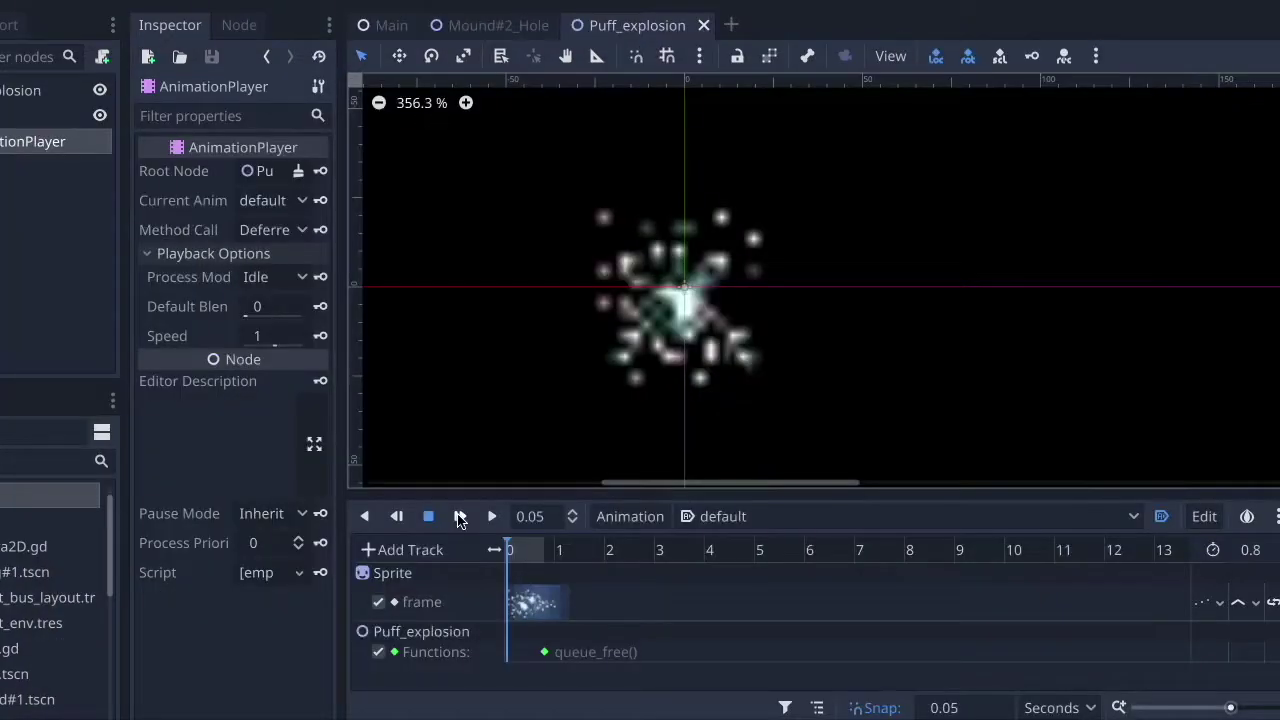
{"action": "left_click", "coordinate": [459, 517]}
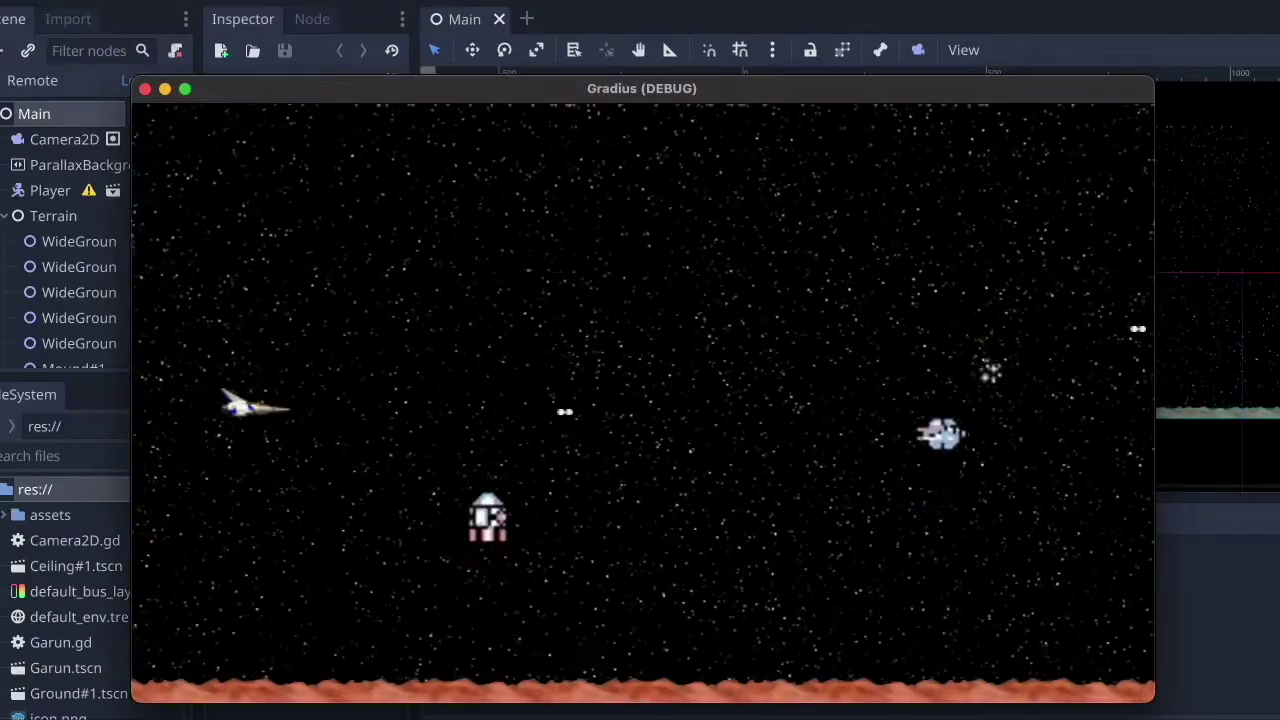
Step: Playtest combat against a Garun and the Jumper together, dodging and firing from behind them
{"action": "key", "text": "Right"}
{"action": "key", "text": "Left"}
{"action": "key", "text": "Down"}
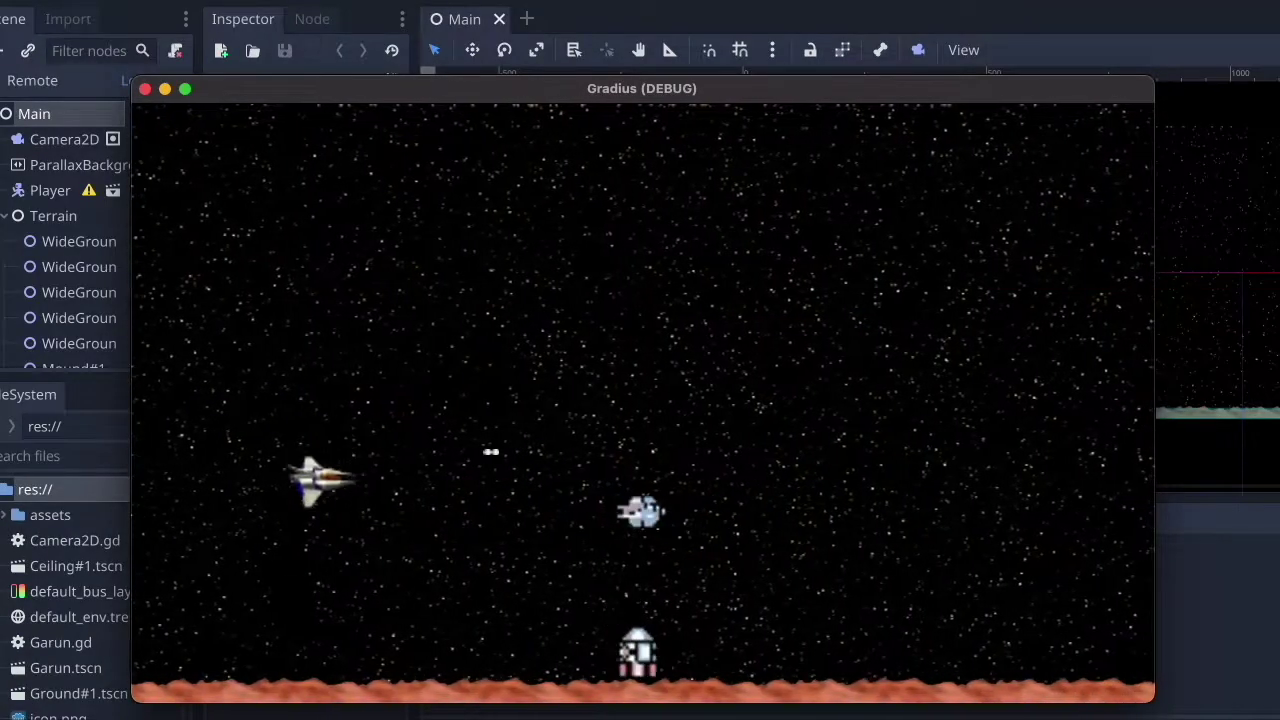
{"action": "key", "text": "Left"}
{"action": "key", "text": "space"}
{"action": "key", "text": "space"}
{"action": "key", "text": "space"}
{"action": "key", "text": "space"}
{"action": "key", "text": "Right"}
{"action": "key", "text": "Down"}
{"action": "key", "text": "Left"}
{"action": "key", "text": "Up"}
{"action": "key", "text": "Right"}
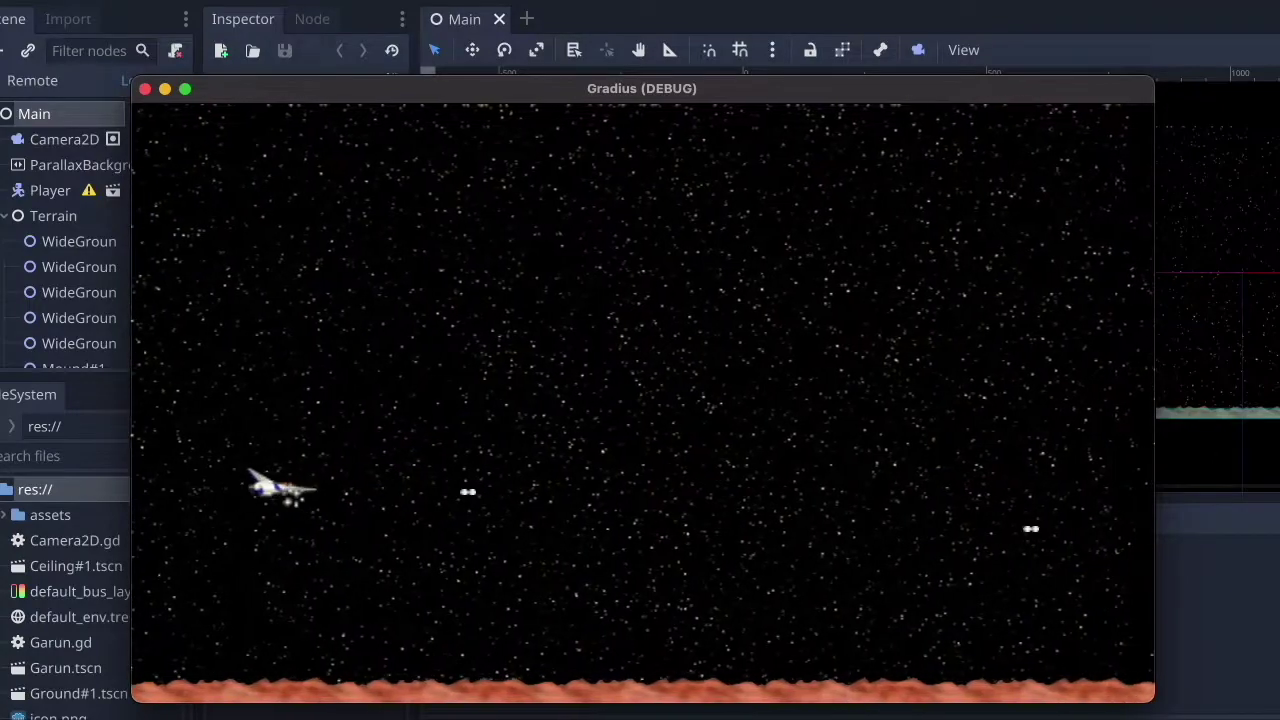
Step: Fire a rapid series of shots while flying upward and forward through open space
{"action": "key", "text": "Up"}
{"action": "key", "text": "space"}
{"action": "key", "text": "space"}
{"action": "key", "text": "space"}
{"action": "key", "text": "space"}
{"action": "key", "text": "space"}
{"action": "key", "text": "space"}
{"action": "key", "text": "space"}
{"action": "key", "text": "space"}
{"action": "key", "text": "Up"}
{"action": "key", "text": "Down"}
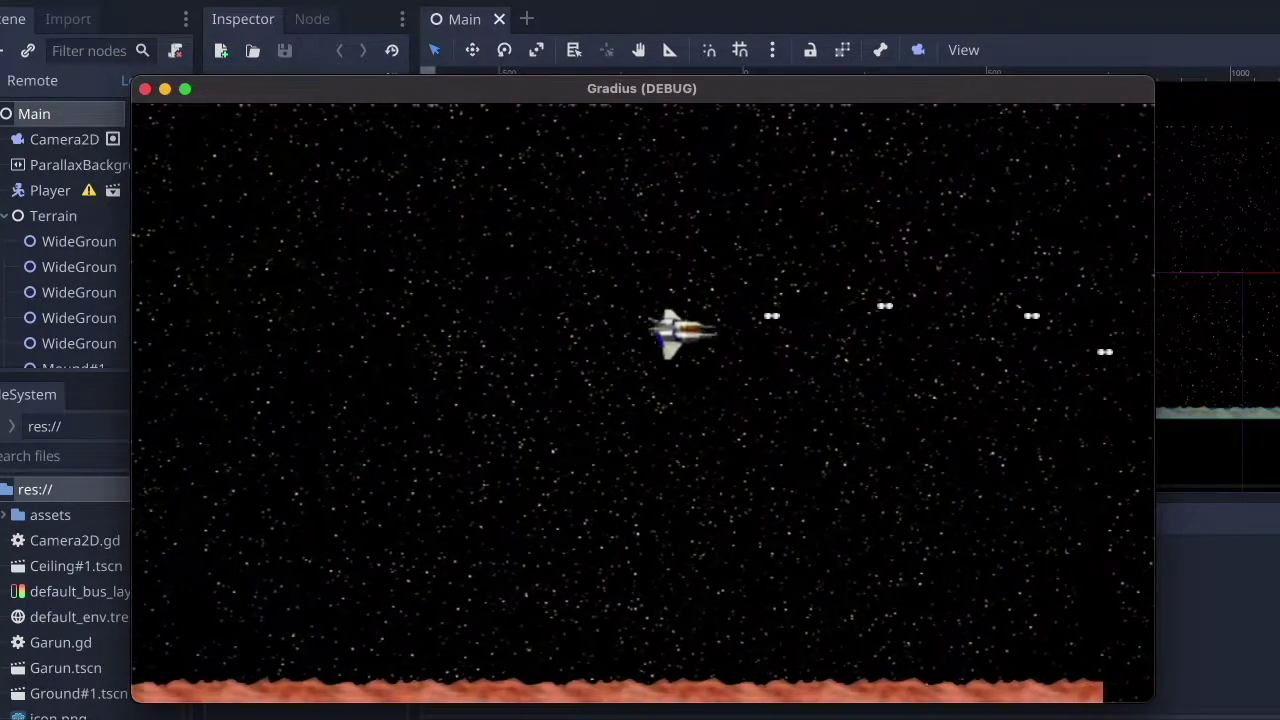
{"action": "key", "text": "Down"}
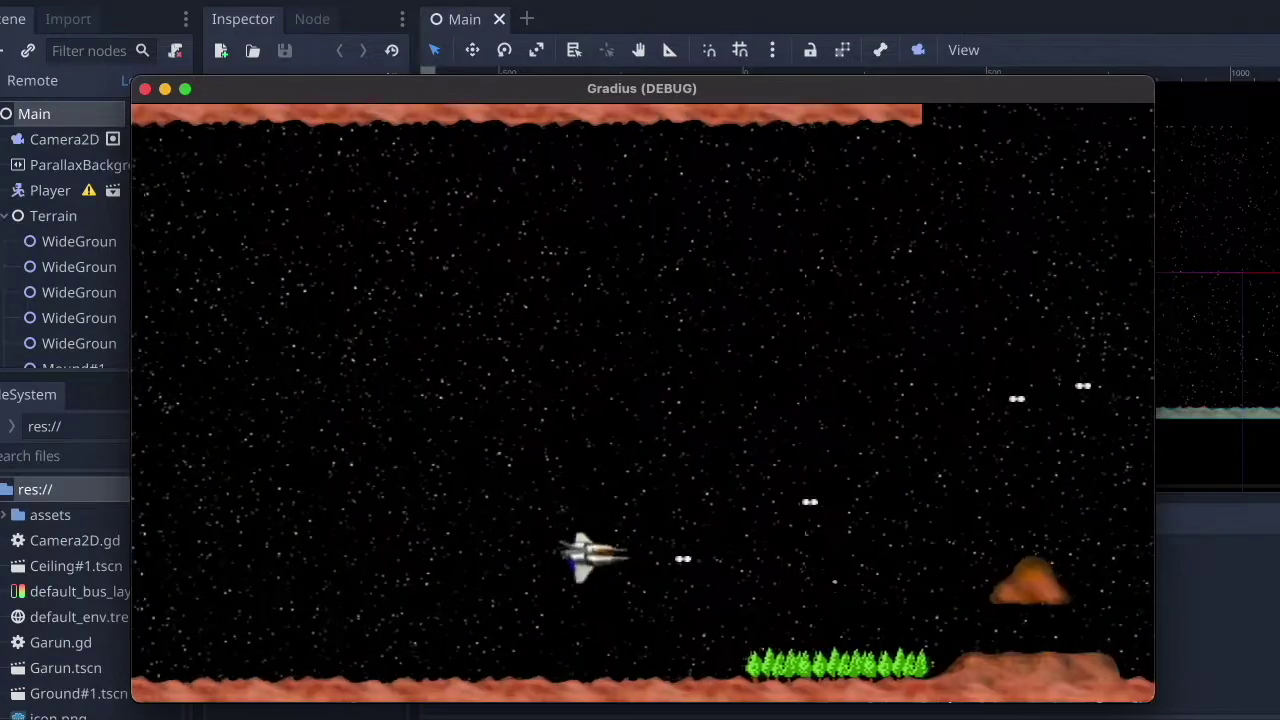
Step: Test shots against the terrain by firing at the floating rock above the mound, and steer over the trees
{"action": "key", "text": "Right"}
{"action": "key", "text": "space"}
{"action": "key", "text": "space"}
{"action": "key", "text": "space"}
{"action": "key", "text": "space"}
{"action": "key", "text": "space"}
{"action": "key", "text": "space"}
{"action": "key", "text": "Down"}
{"action": "key", "text": "Left"}
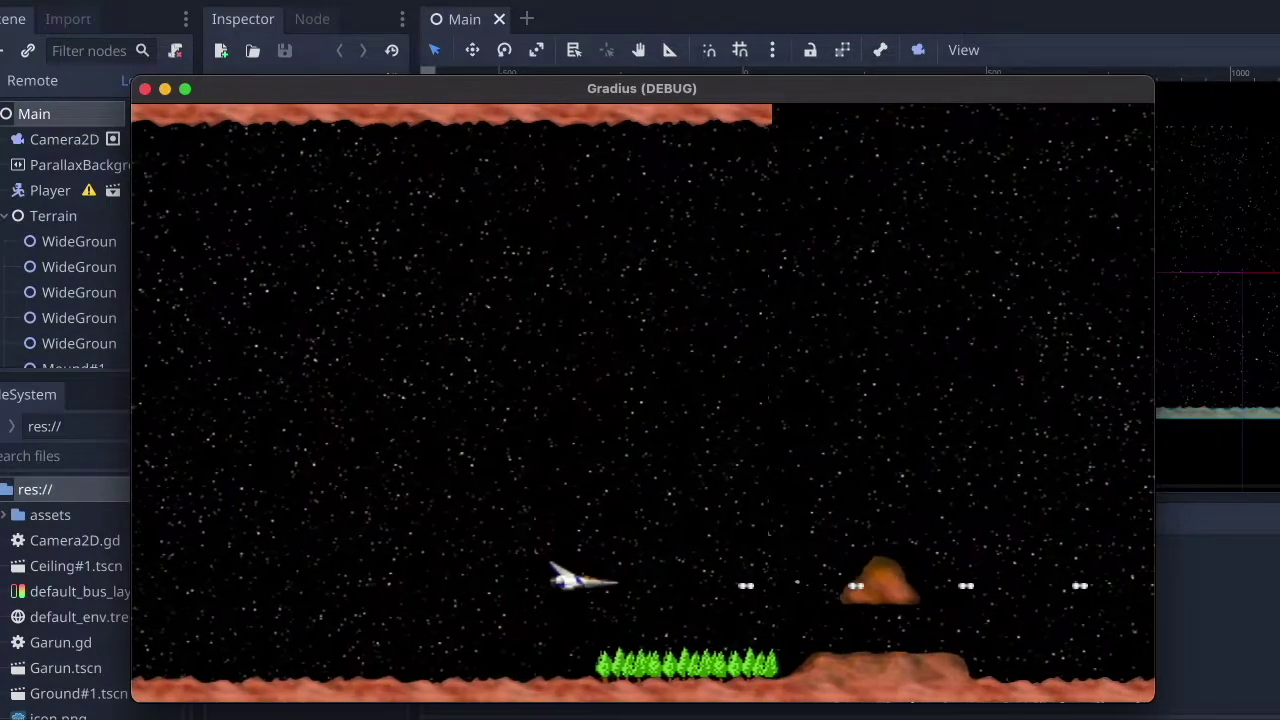
{"action": "key", "text": "Left"}
{"action": "key", "text": "Down"}
{"action": "key", "text": "Up"}
{"action": "key", "text": "Right"}
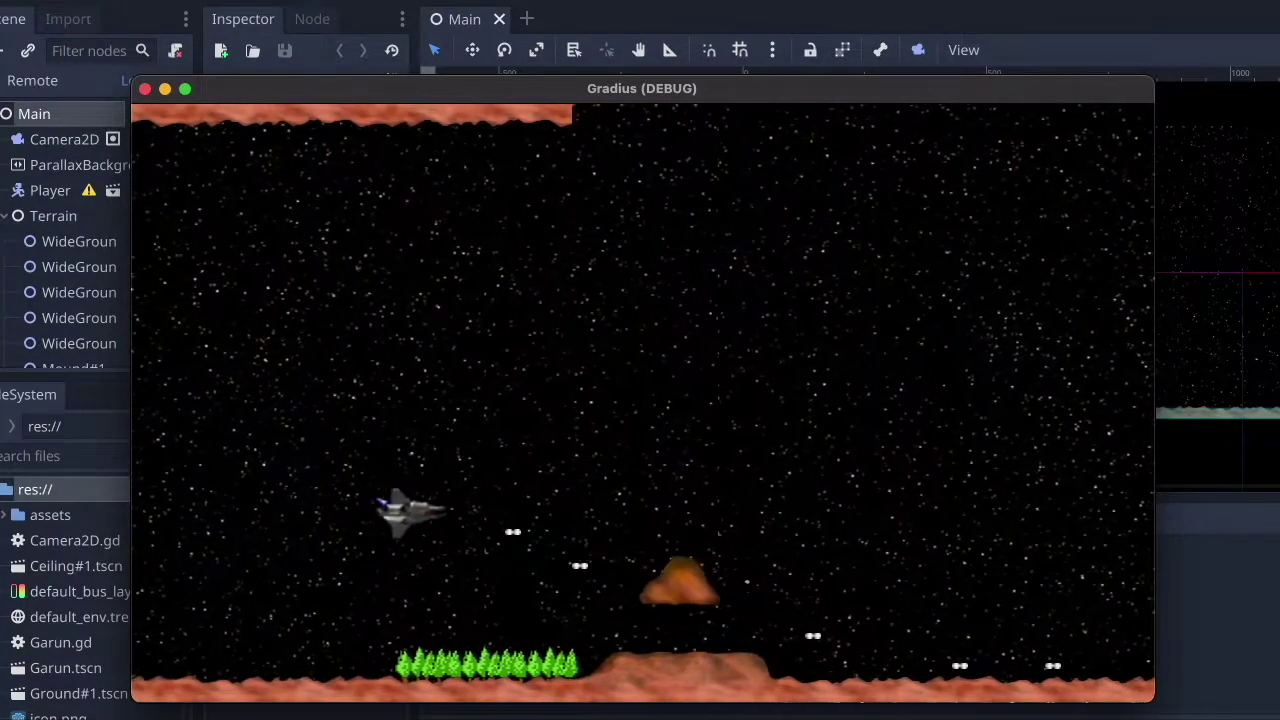
{"action": "key", "text": "Right"}
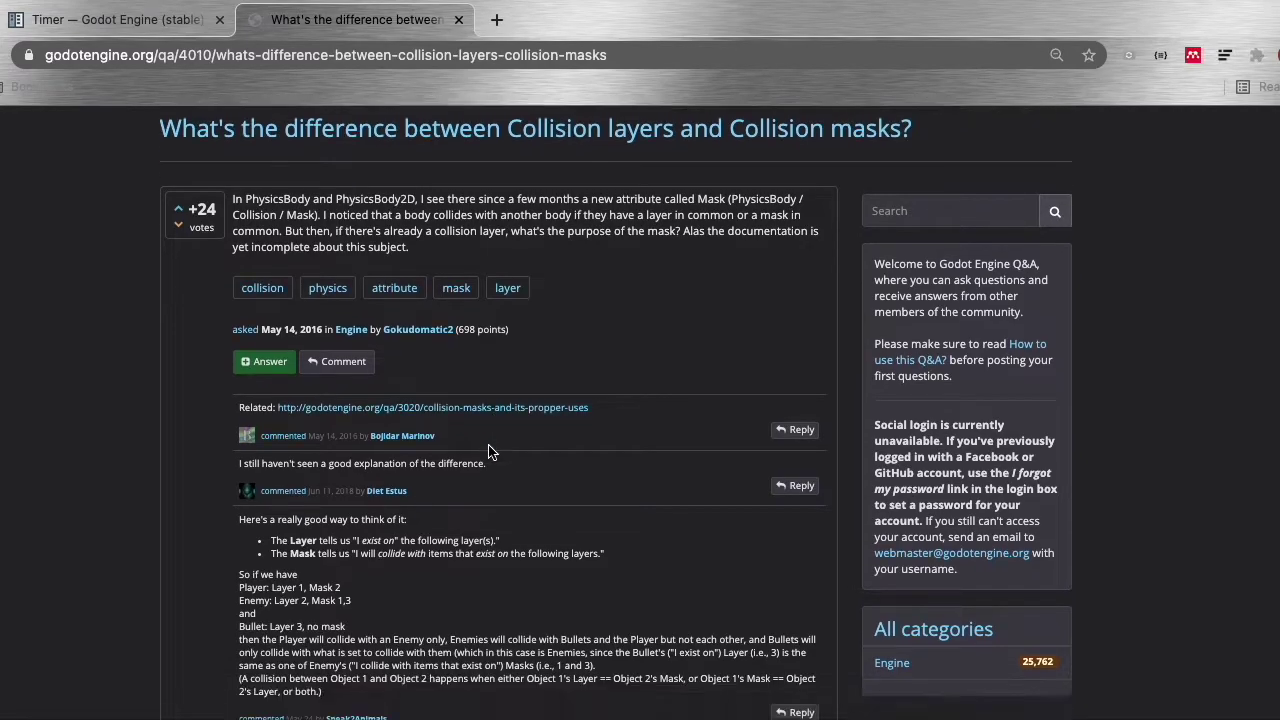
Step: Switch to the Godot Q&A page on collision layers and masks, and highlight the comment's definitions of Layer and Mask
{"action": "scroll", "coordinate": [489, 452], "scroll_direction": "down", "scroll_amount": 3}
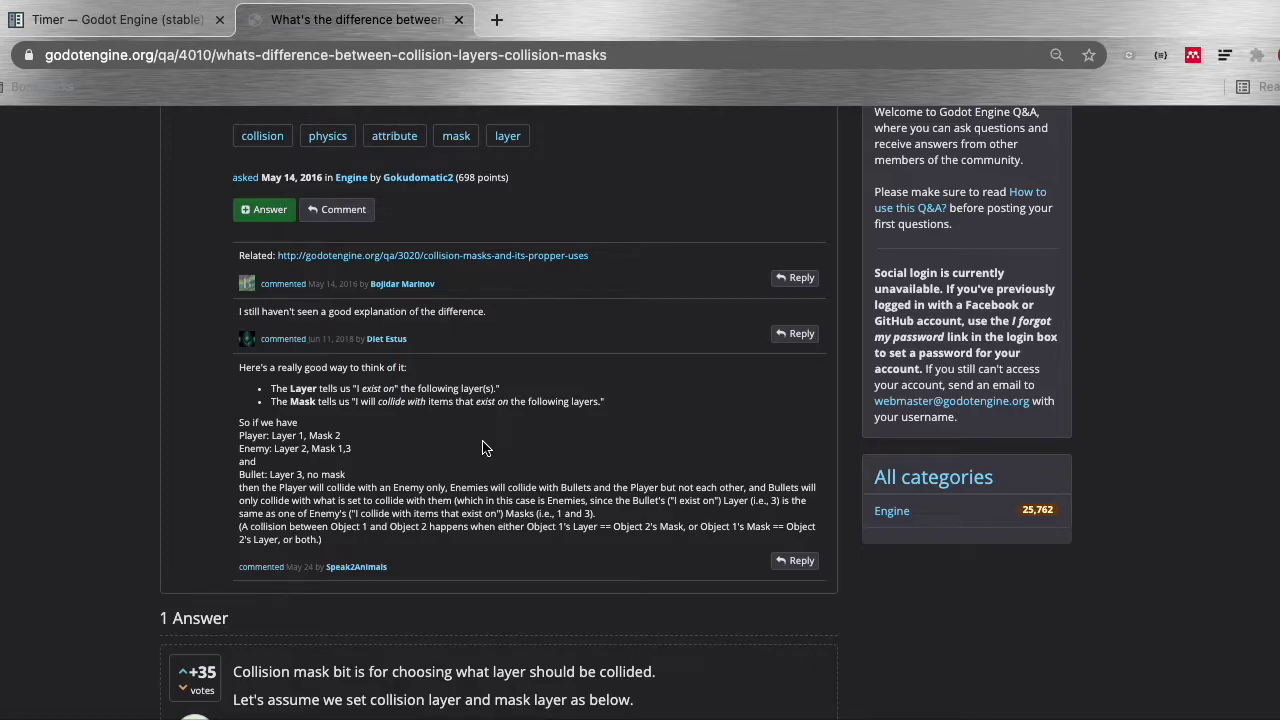
{"action": "left_click", "coordinate": [614, 397]}
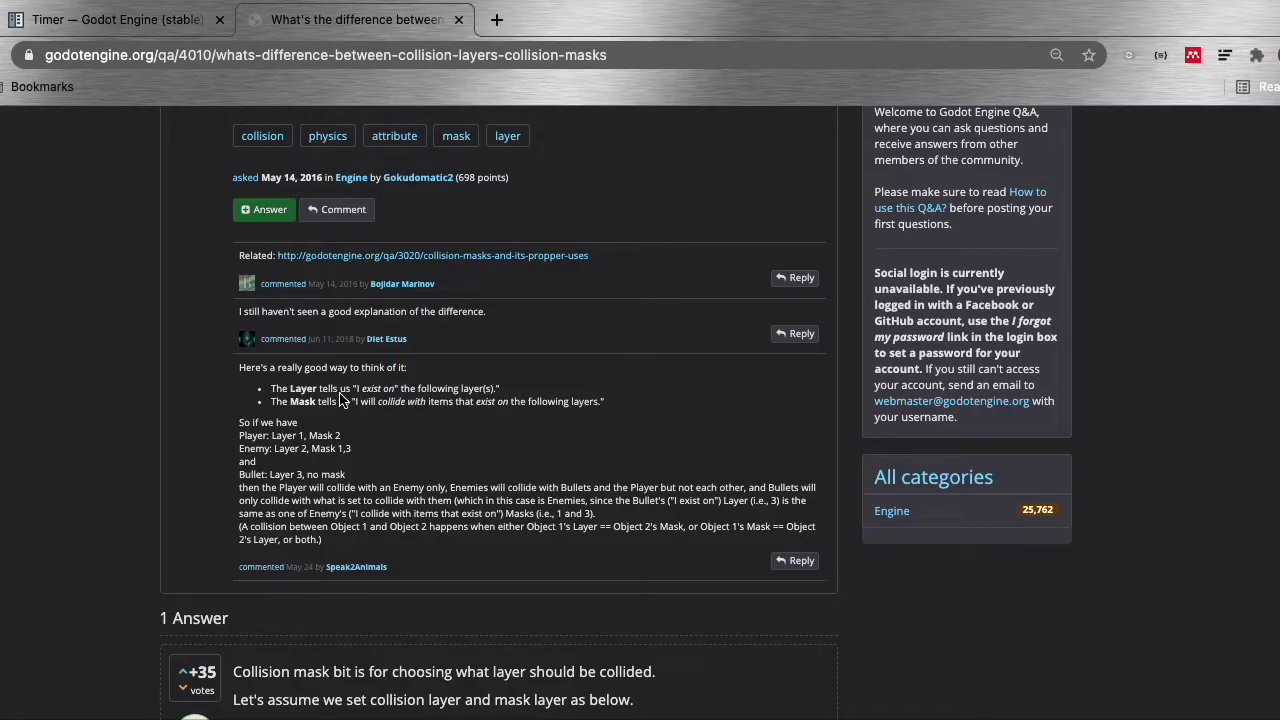
{"action": "left_click_drag", "start_coordinate": [271, 388], "coordinate": [663, 414]}
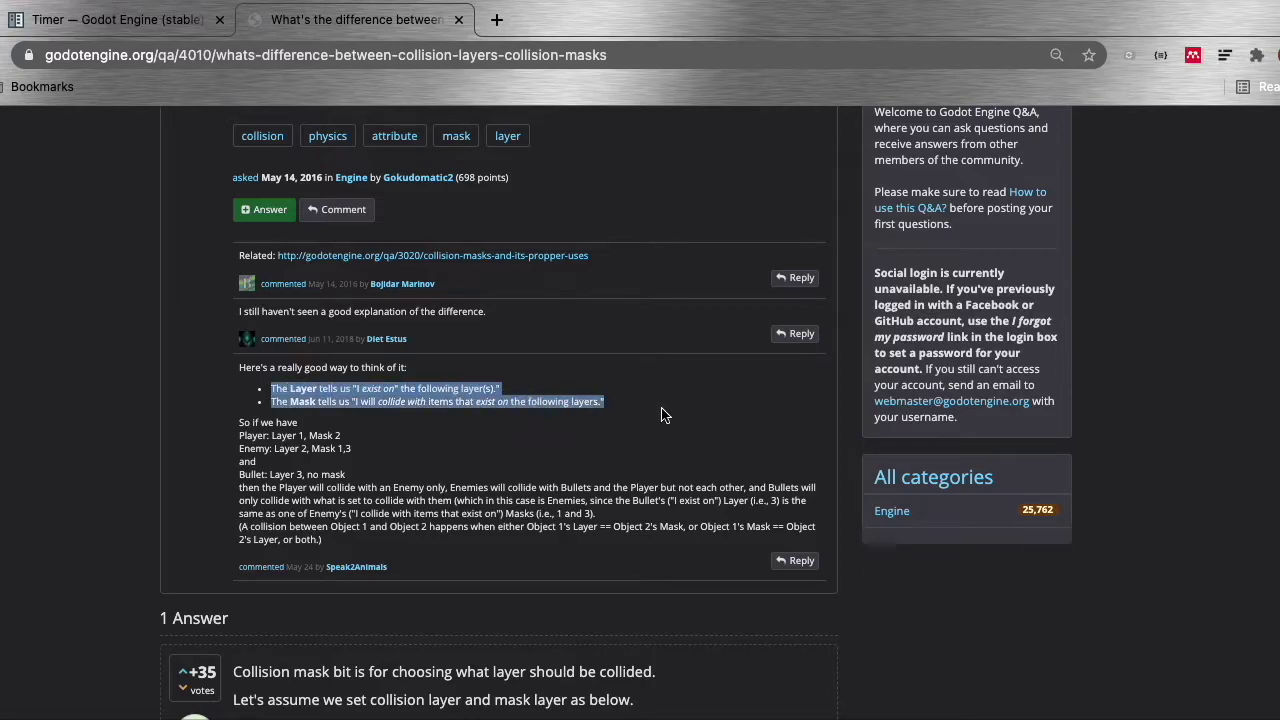
{"action": "key", "text": "super+equal"}
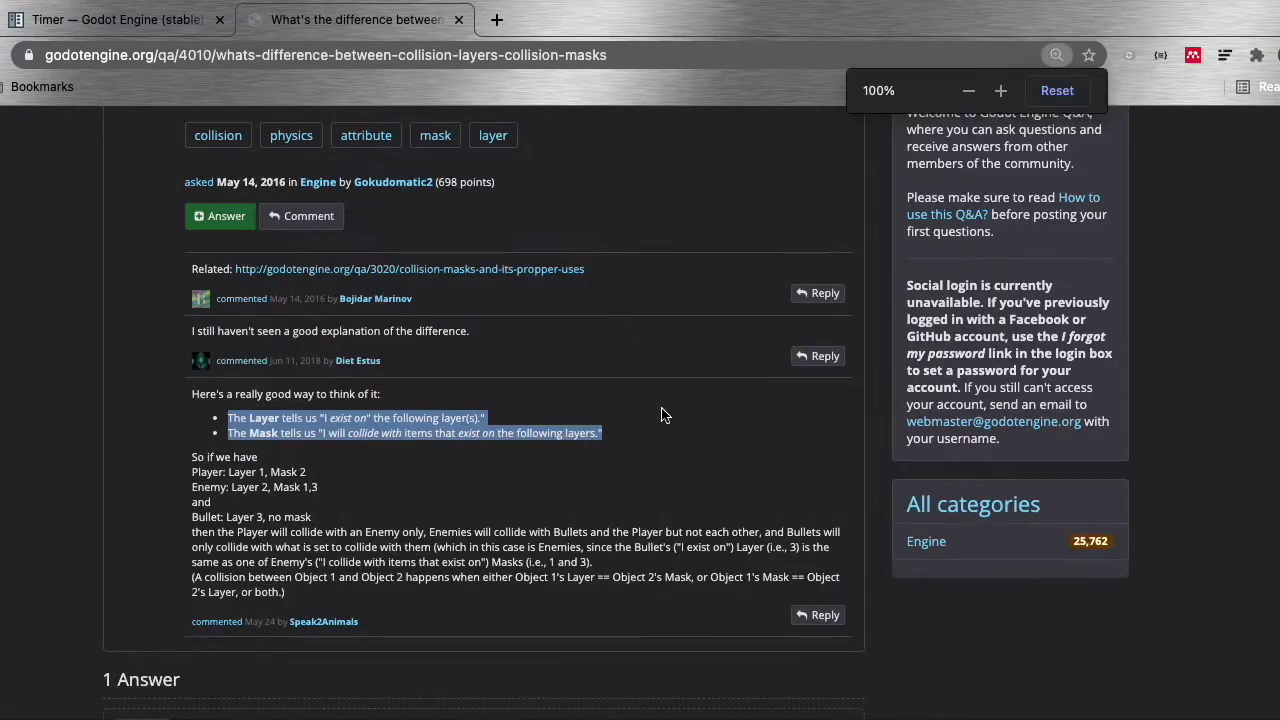
{"action": "scroll", "coordinate": [325, 575], "scroll_direction": "down", "scroll_amount": 1}
{"action": "scroll", "coordinate": [325, 575], "scroll_direction": "down", "scroll_amount": 1}
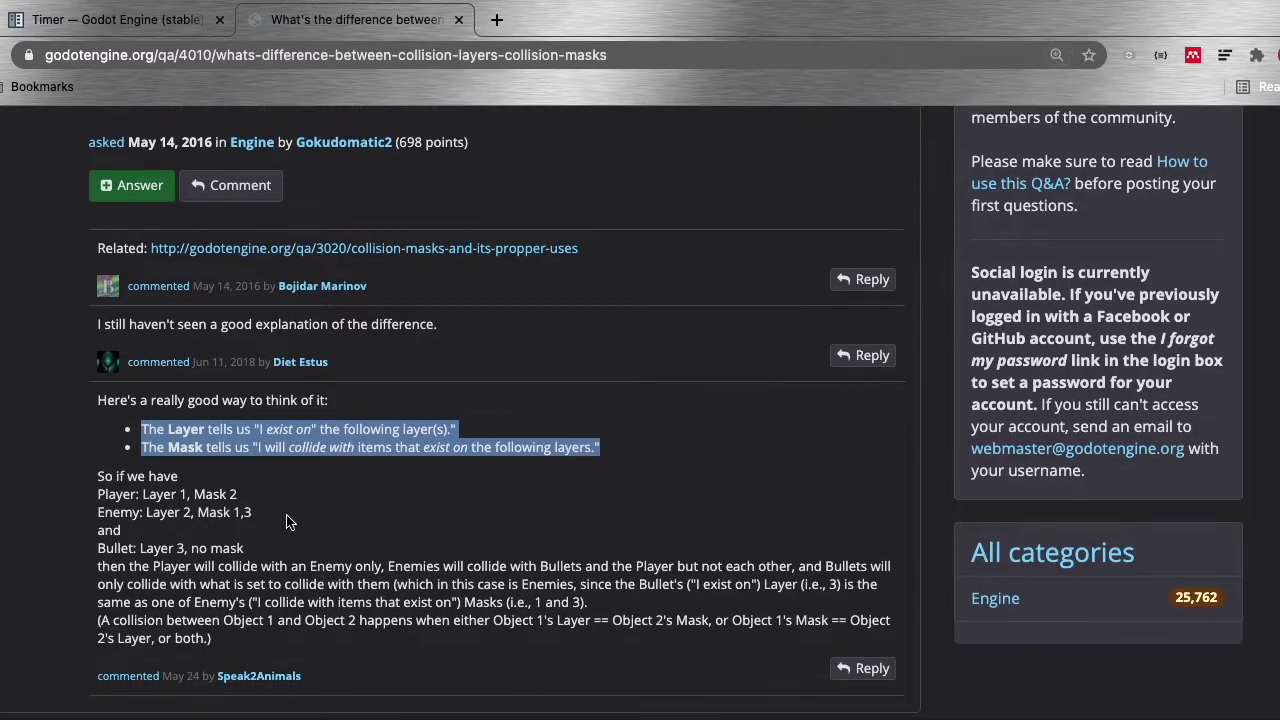
{"action": "left_click", "coordinate": [292, 522]}
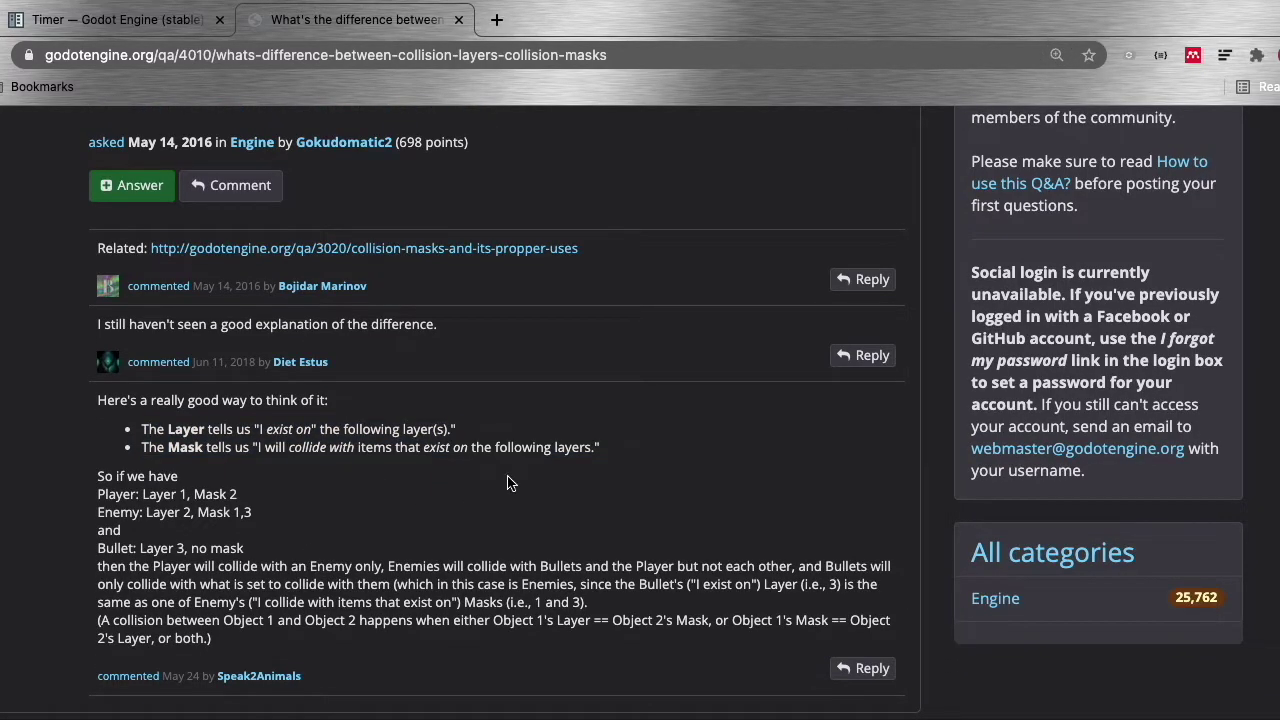
Step: Examine the comment's Player, Enemy and Bullet collision example, and highlight its Layer and Mask explanation again
{"action": "key", "text": "super+equal"}
{"action": "key", "text": "super+equal"}
{"action": "key", "text": "super+minus"}
{"action": "key", "text": "super+minus"}
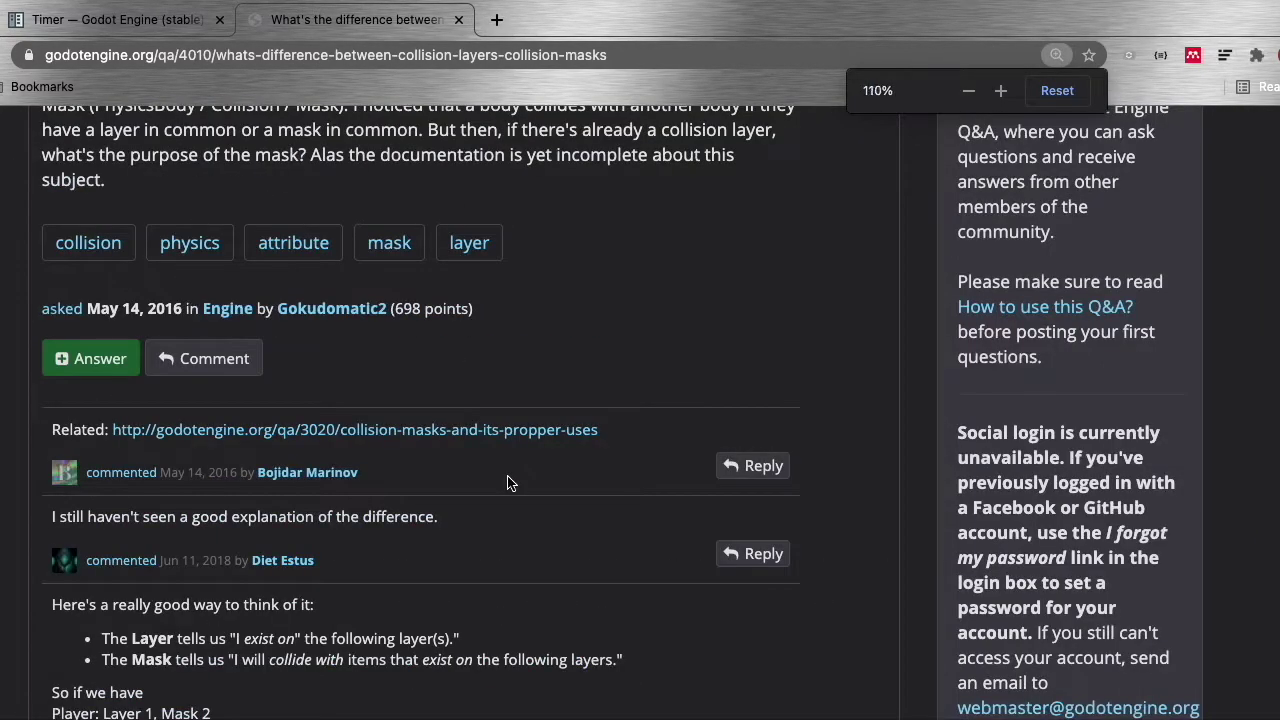
{"action": "scroll", "coordinate": [510, 485], "scroll_direction": "down", "scroll_amount": 2}
{"action": "scroll", "coordinate": [341, 478], "scroll_direction": "up", "scroll_amount": 1}
{"action": "scroll", "coordinate": [370, 443], "scroll_direction": "down", "scroll_amount": 5}
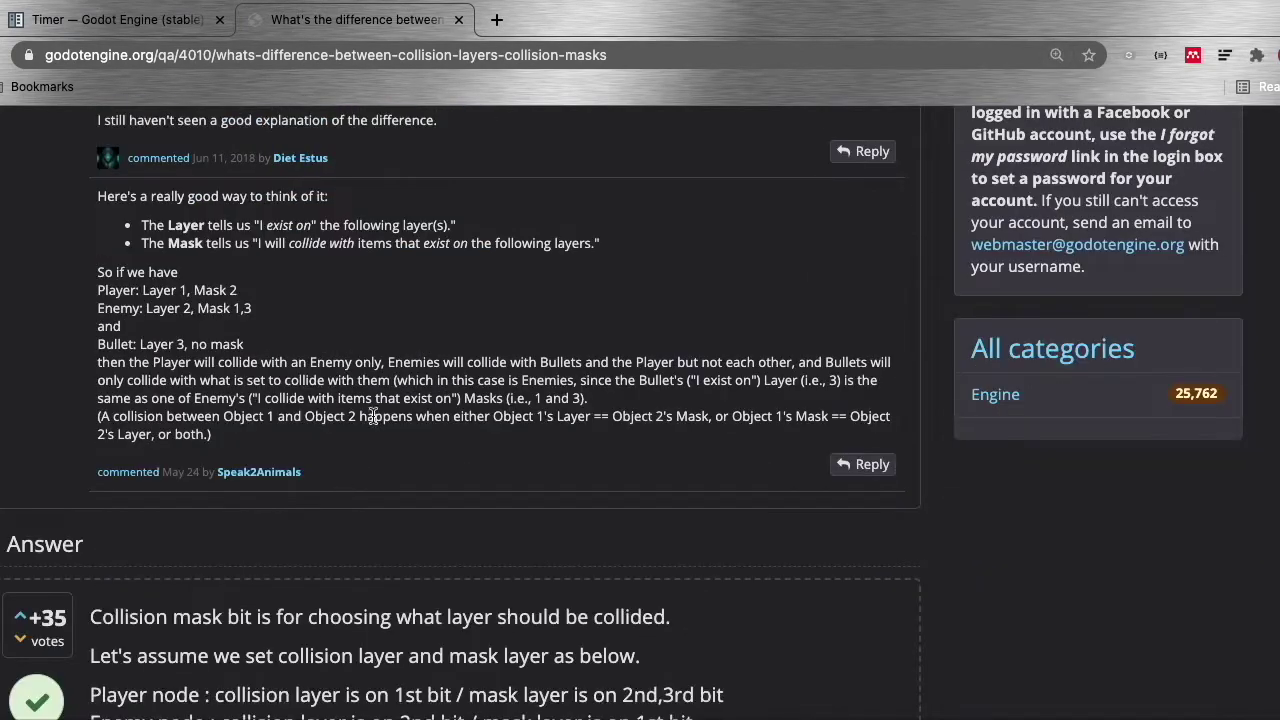
{"action": "scroll", "coordinate": [416, 306], "scroll_direction": "up", "scroll_amount": 1}
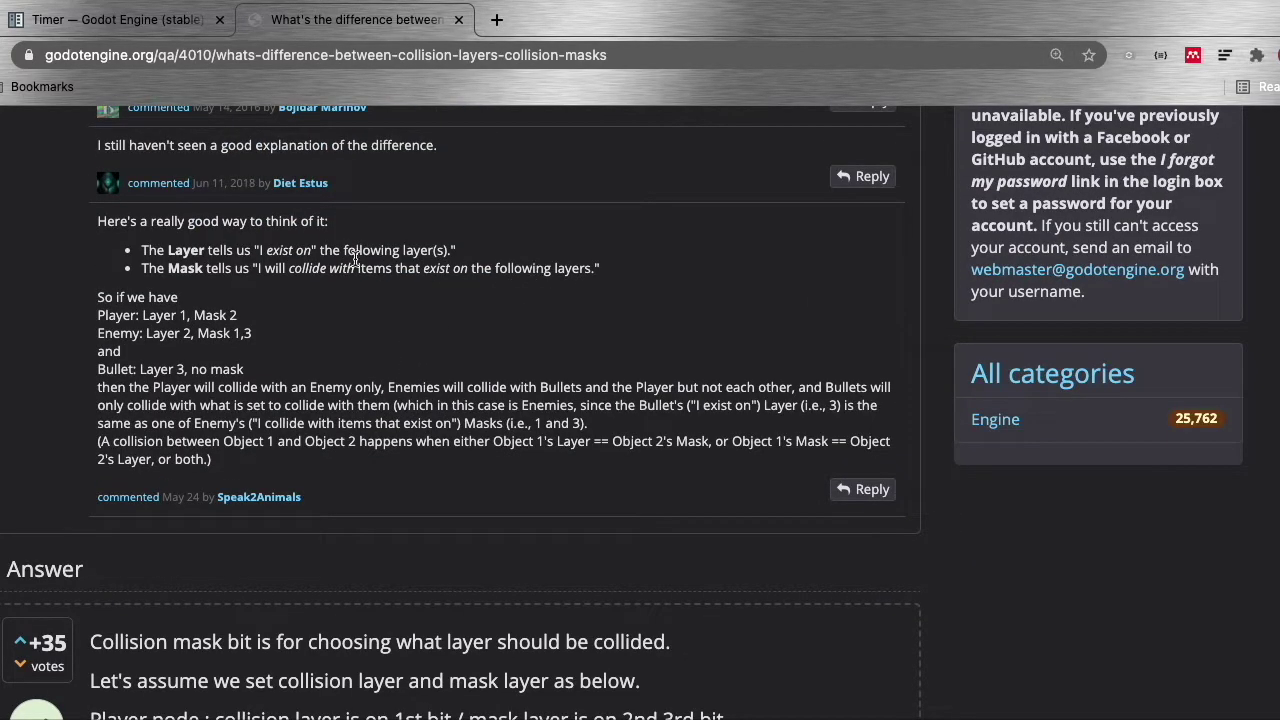
{"action": "left_click_drag", "start_coordinate": [101, 222], "coordinate": [606, 274]}
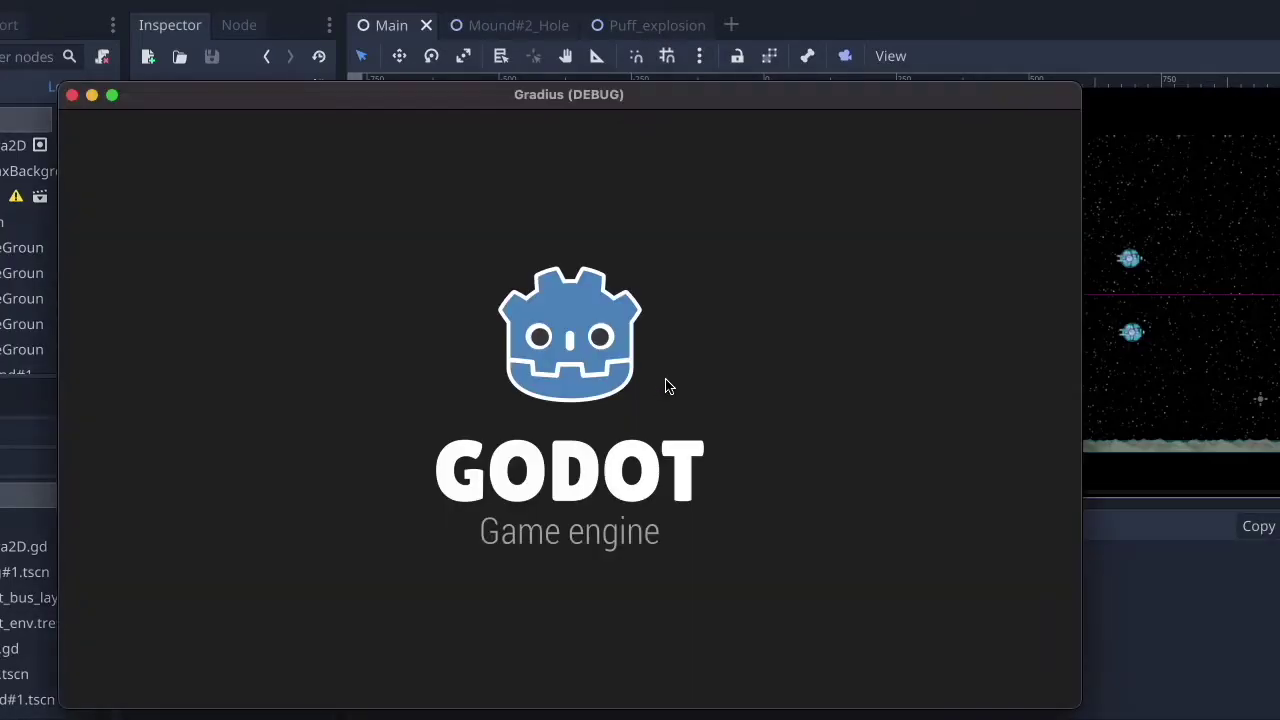
Step: Quit the running game in Godot and set the Main node's Start Pos to 3000
{"action": "key", "text": "super+q"}
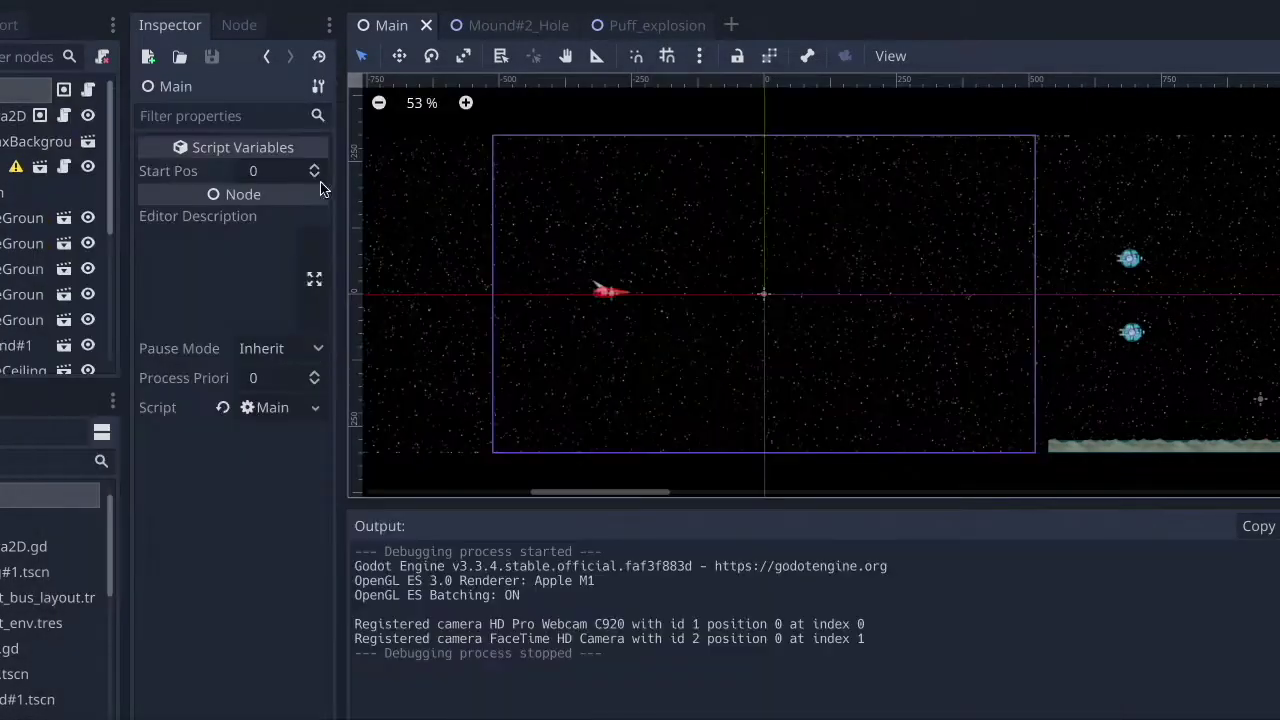
{"action": "left_click", "coordinate": [278, 178]}
{"action": "type", "text": "2000"}
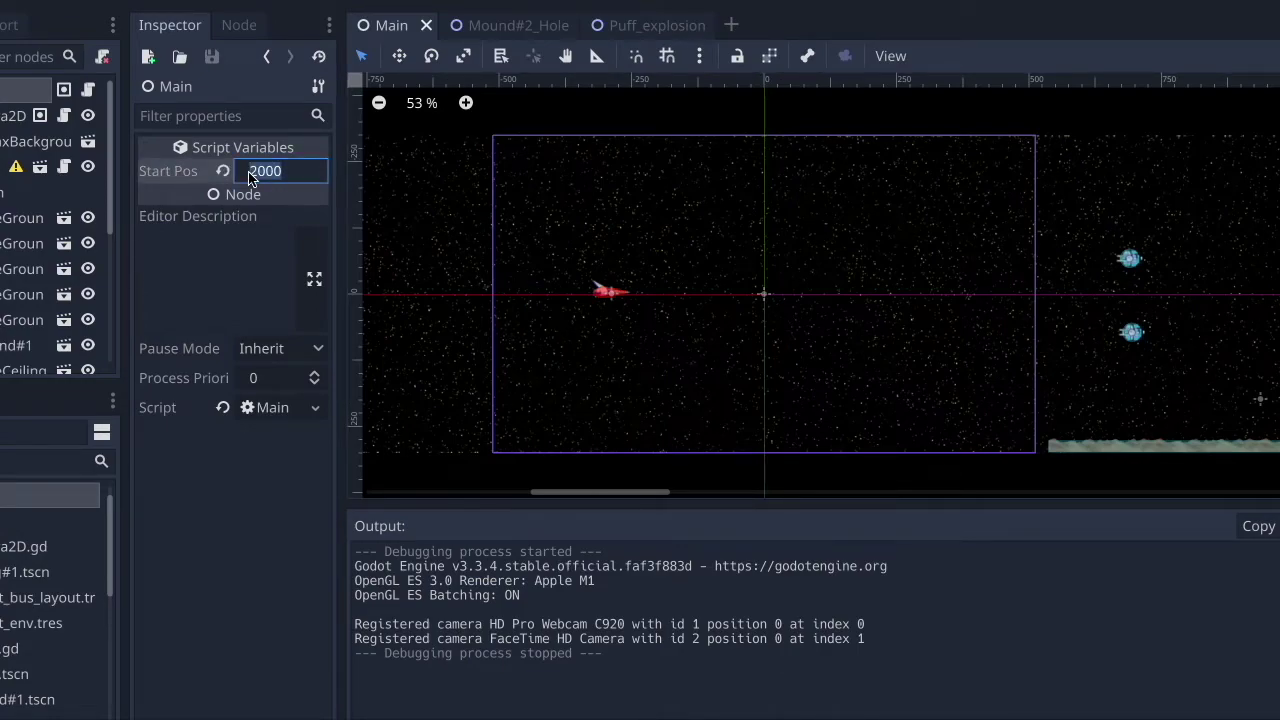
{"action": "type", "text": "300"}
{"action": "key", "text": "Return"}
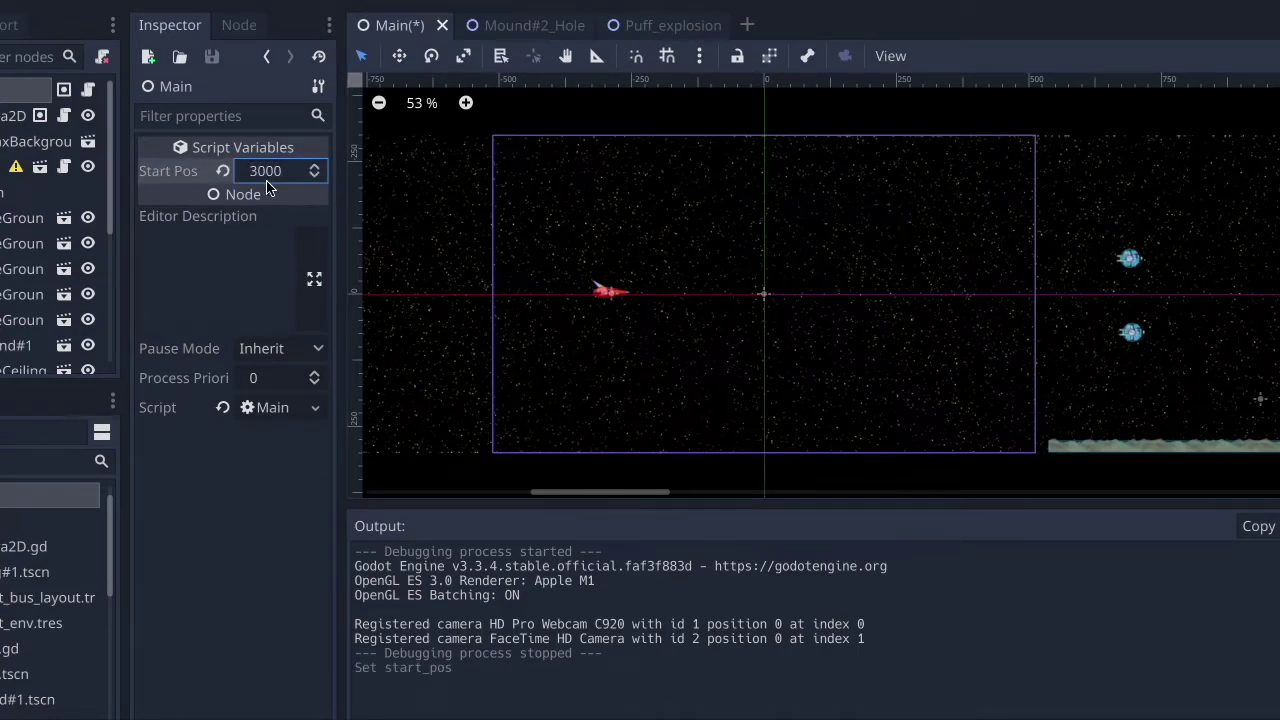
Step: Run the project and fly the ship back level with the upper Garun to attack it
{"action": "left_click", "coordinate": [1118, 2]}
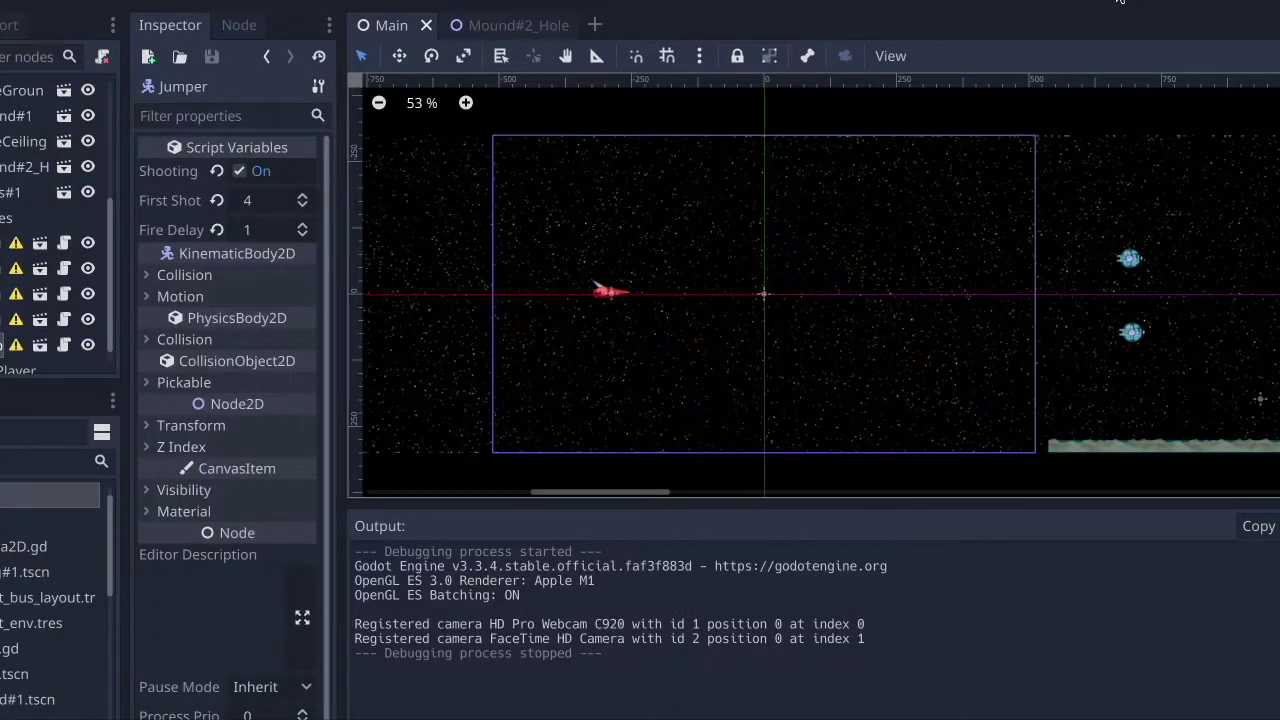
{"action": "key", "text": "super+b"}
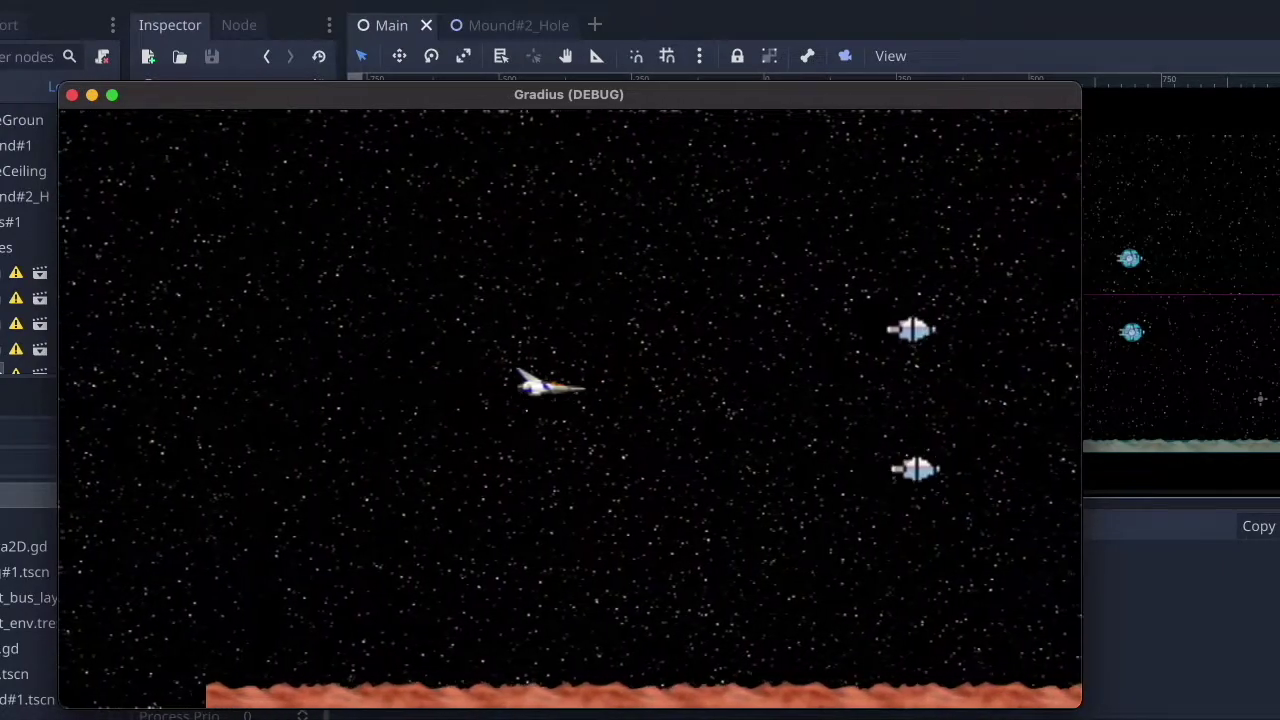
{"action": "key", "text": "Left"}
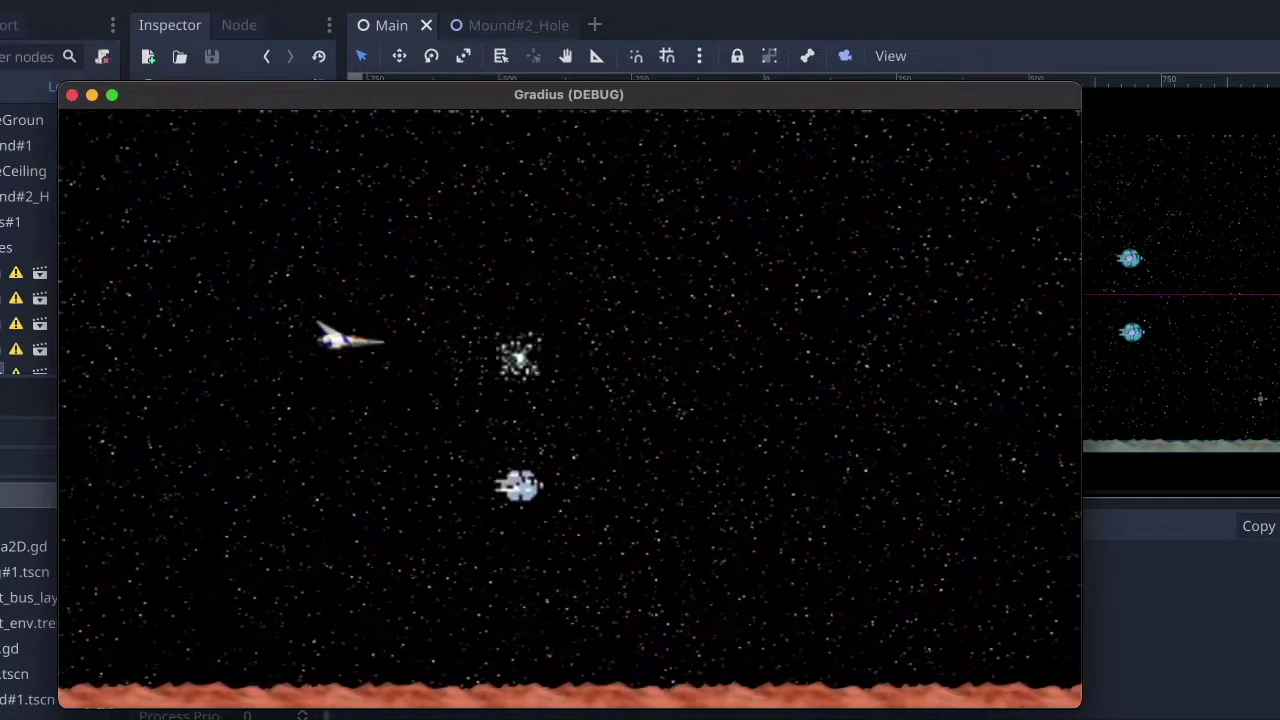
{"action": "key", "text": "Right"}
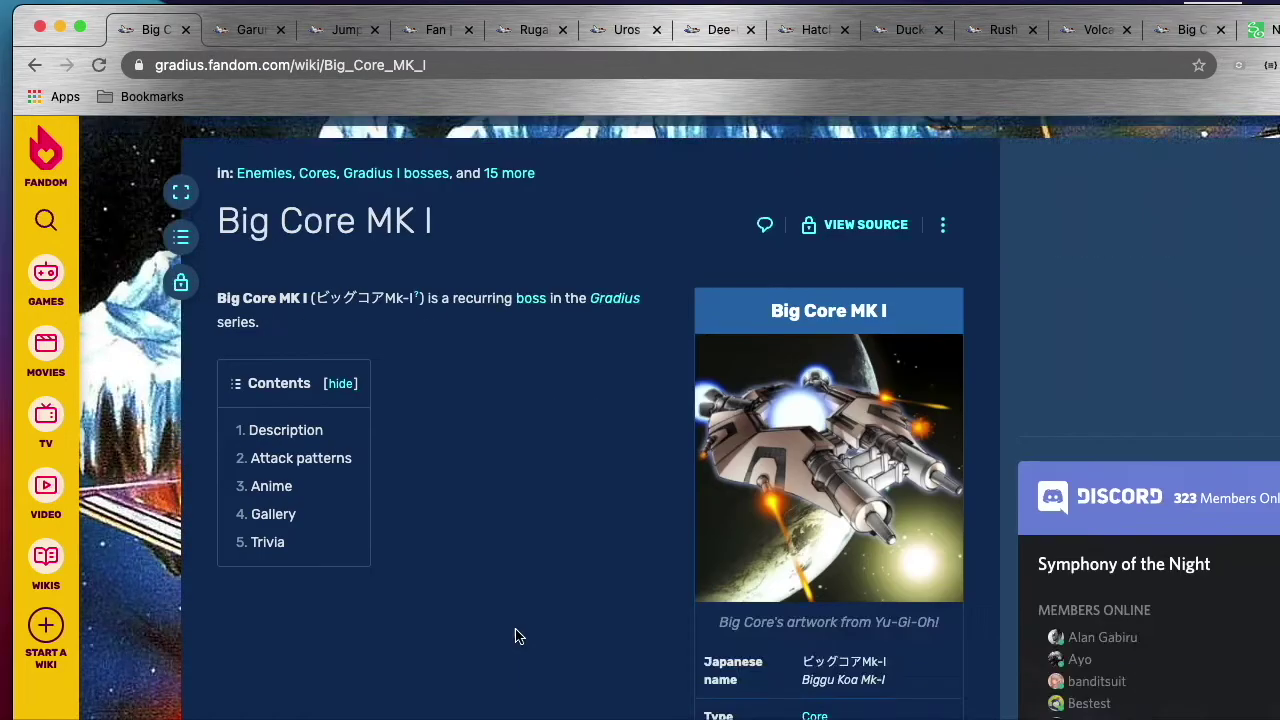
Step: Switch to the Gradius wiki and look through the Big Core MK I and Stonehenge pages
{"action": "scroll", "coordinate": [459, 592], "scroll_direction": "down", "scroll_amount": 1}
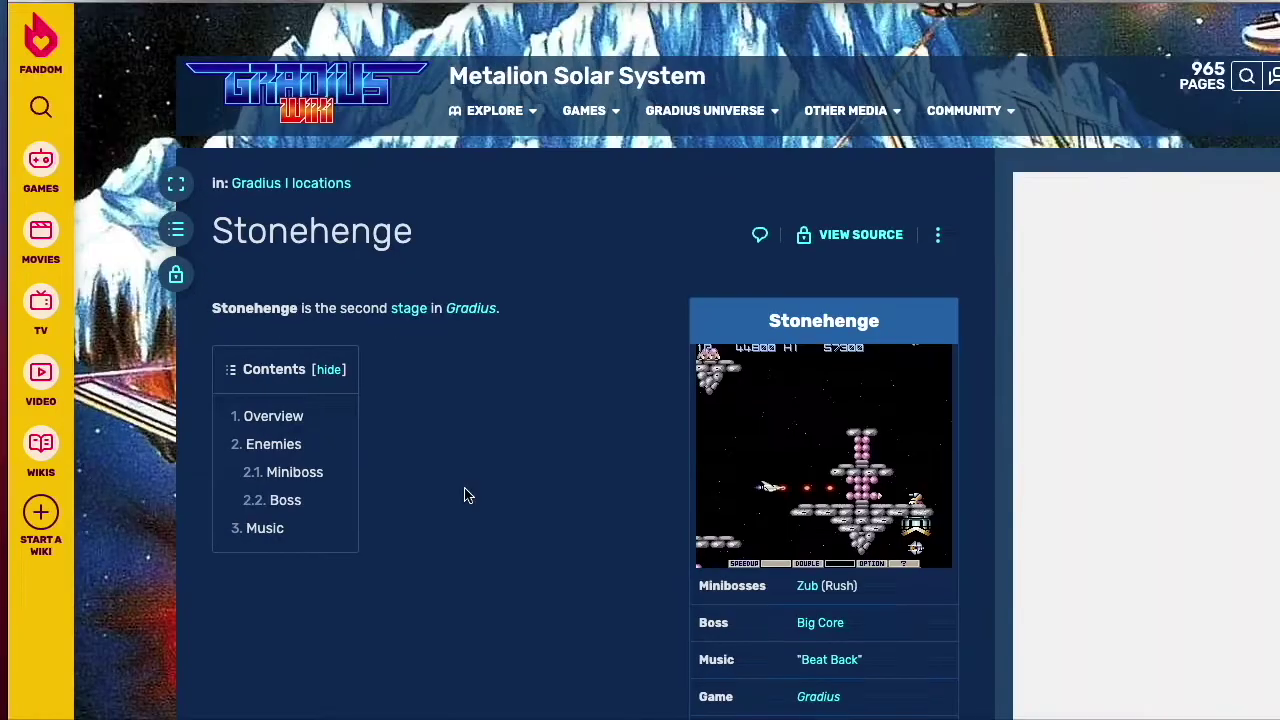
{"action": "scroll", "coordinate": [466, 494], "scroll_direction": "down", "scroll_amount": 2}
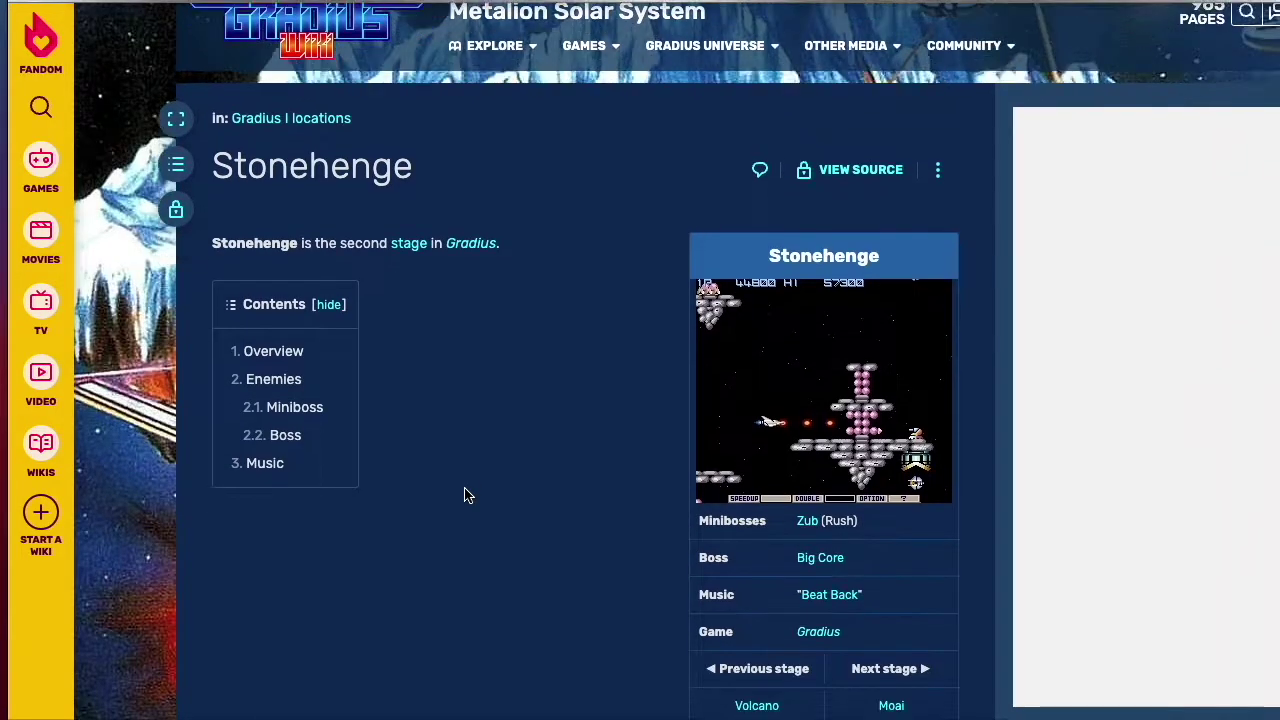
{"action": "scroll", "coordinate": [466, 494], "scroll_direction": "down", "scroll_amount": 1}
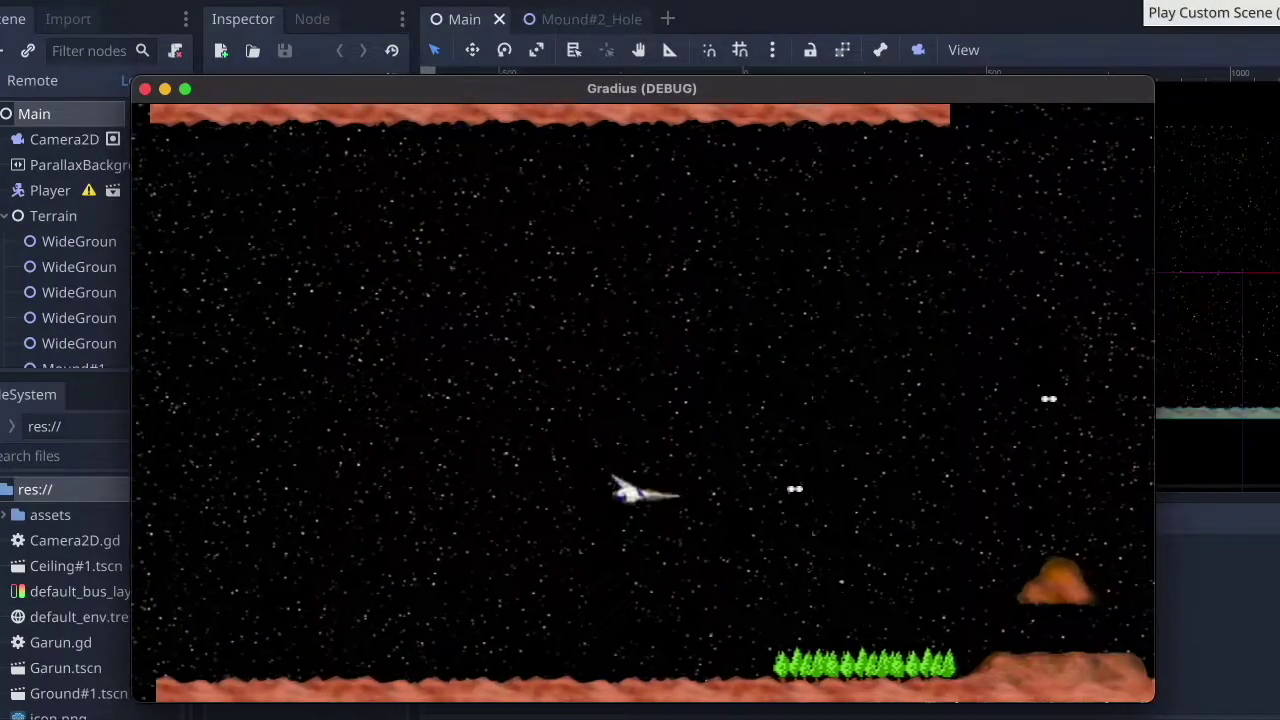
Step: Return to the running game, descend toward the tree line and fire rapidly at the floating rock
{"action": "key", "text": "Down"}
{"action": "key", "text": "Left"}
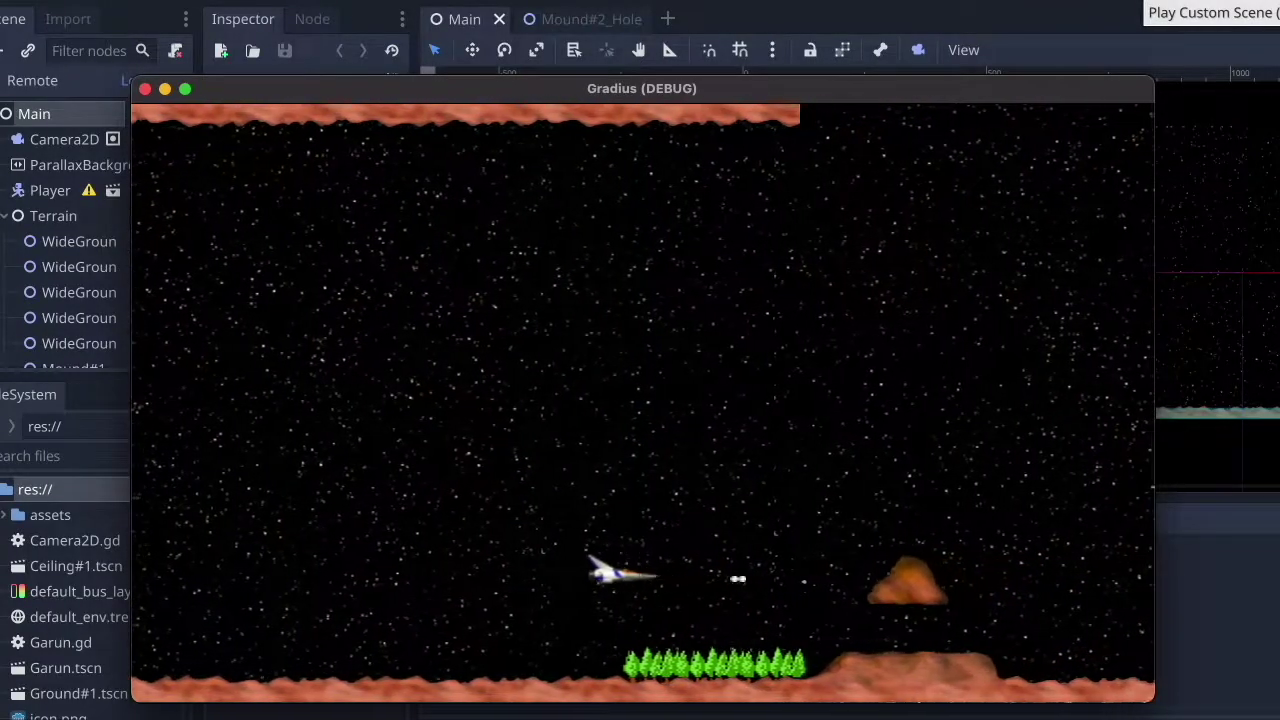
{"action": "key", "text": "Up"}
{"action": "key", "text": "space"}
{"action": "key", "text": "space"}
{"action": "key", "text": "space"}
{"action": "key", "text": "space"}
{"action": "key", "text": "space"}
{"action": "key", "text": "space"}
{"action": "key", "text": "space"}
{"action": "key", "text": "space"}
{"action": "key", "text": "Left"}
{"action": "key", "text": "Down"}
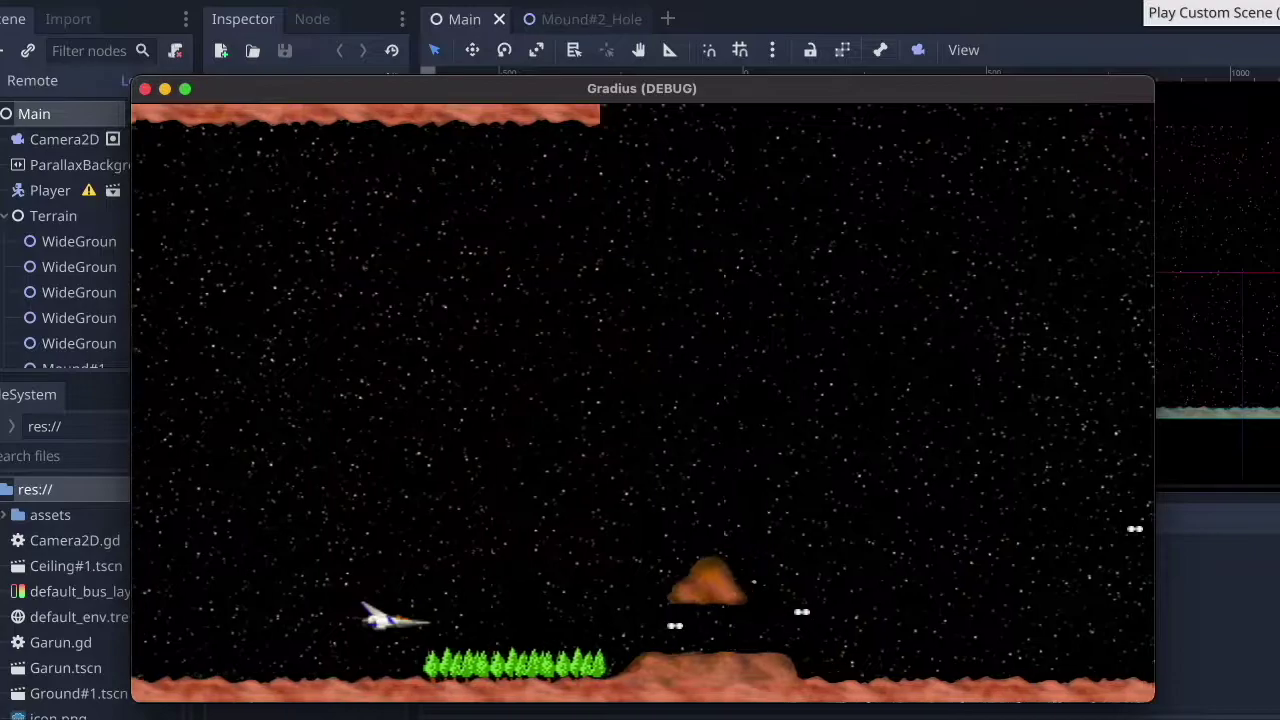
Step: Fire through the gap between the floating rock and the mound, and climb away above the trees
{"action": "key", "text": "space"}
{"action": "key", "text": "space"}
{"action": "key", "text": "space"}
{"action": "key", "text": "space"}
{"action": "key", "text": "space"}
{"action": "key", "text": "Up"}
{"action": "key", "text": "Down"}
{"action": "key", "text": "Up"}
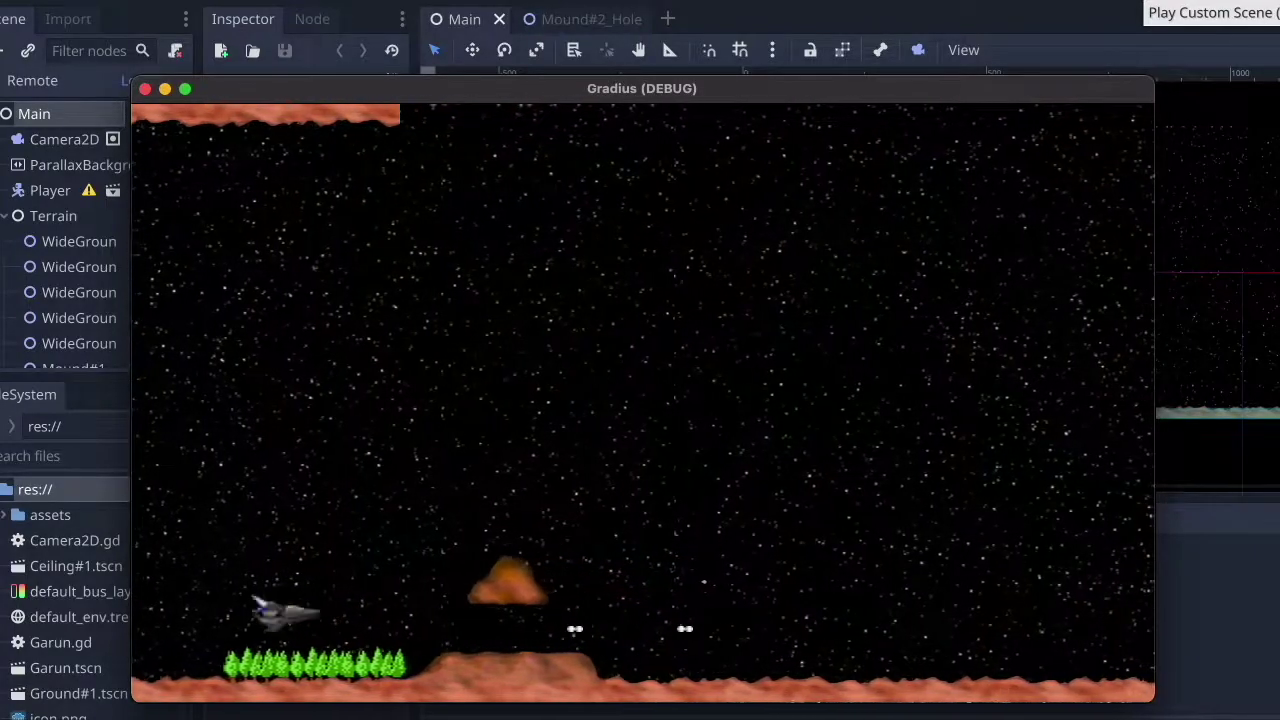
{"action": "key", "text": "Up"}
{"action": "key", "text": "space"}
{"action": "key", "text": "Right"}
{"action": "key", "text": "Down"}
{"action": "key", "text": "Left"}
{"action": "key", "text": "space"}
{"action": "key", "text": "Up"}
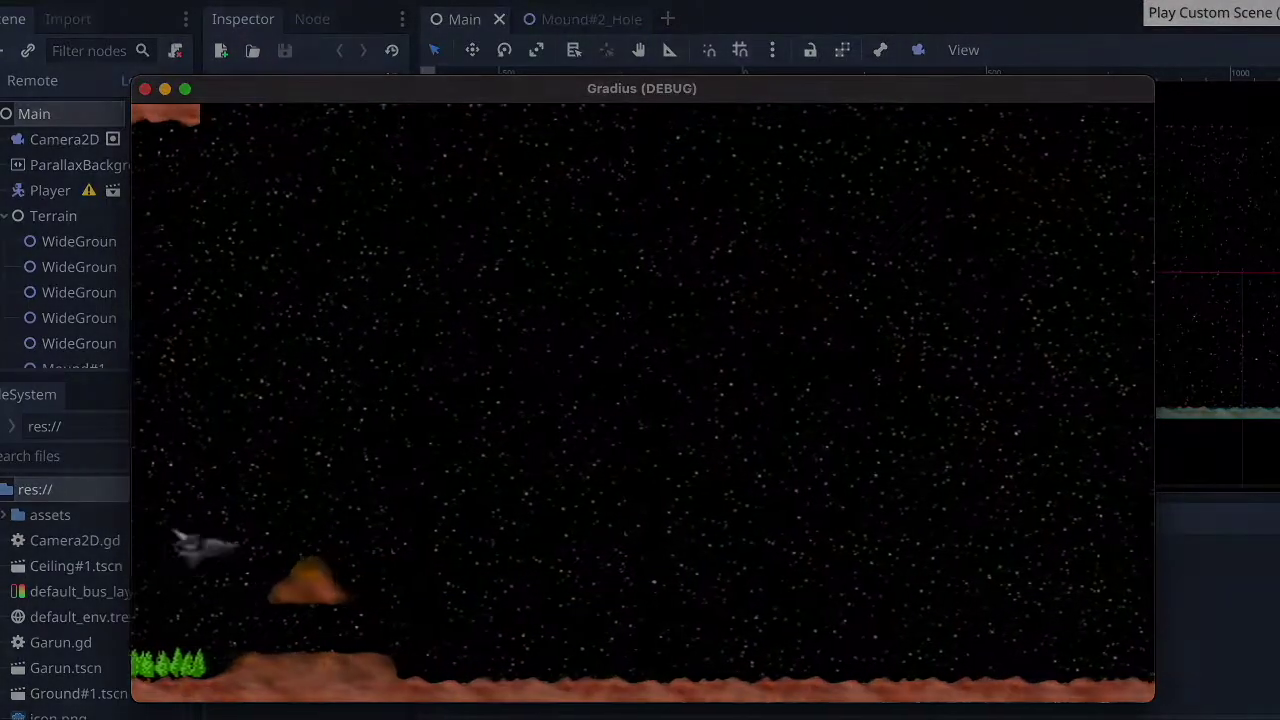